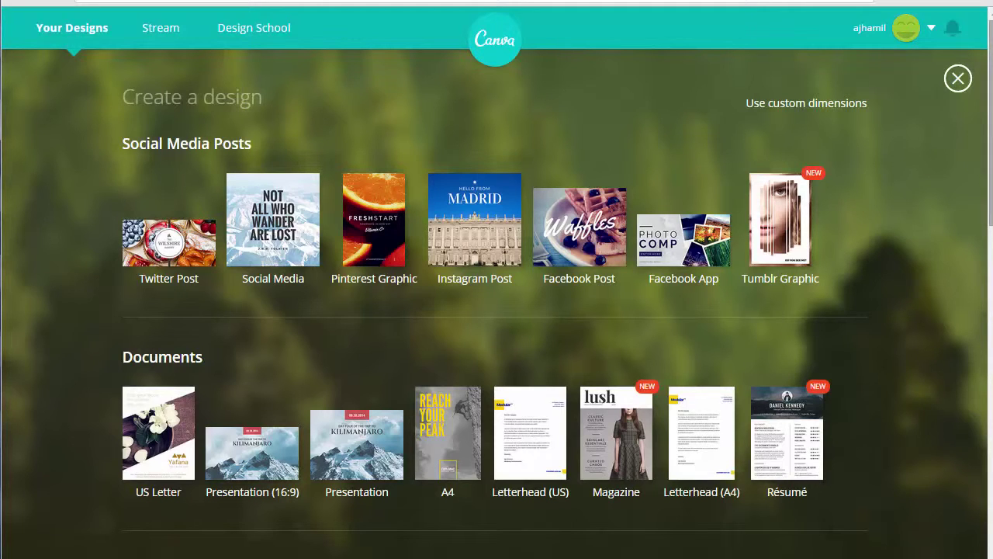
Create a new custom-size design of 506 × 253 px.
{"action": "left_click_drag", "start_coordinate": [991, 149], "coordinate": [983, 385]}
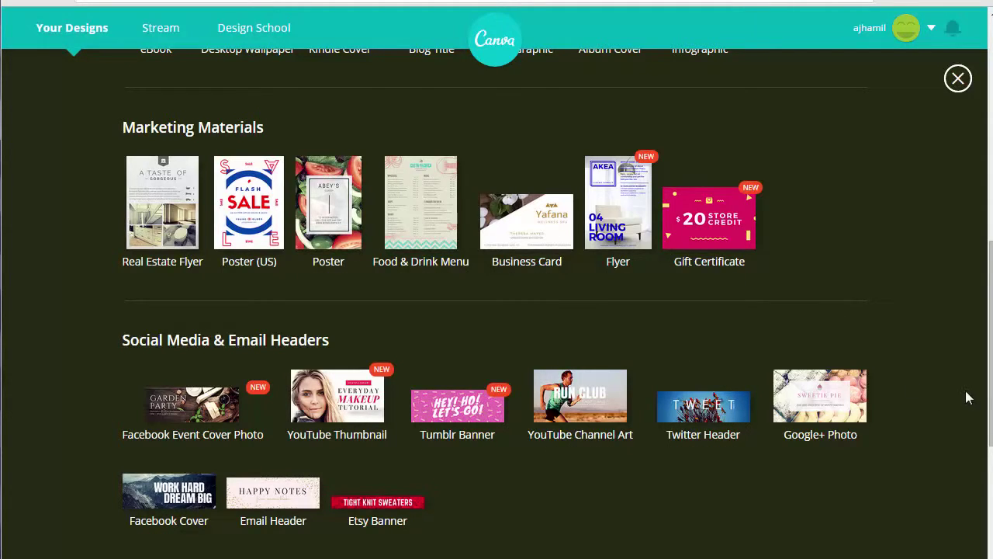
{"action": "left_click_drag", "start_coordinate": [991, 372], "coordinate": [988, 204]}
{"action": "scroll", "coordinate": [988, 205], "scroll_direction": "up", "scroll_amount": 3}
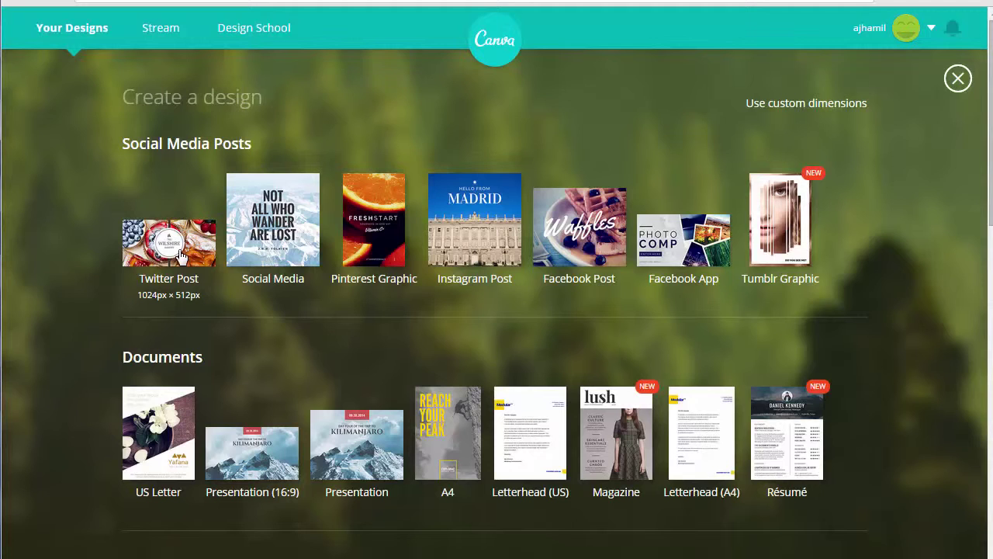
{"action": "left_click", "coordinate": [780, 109]}
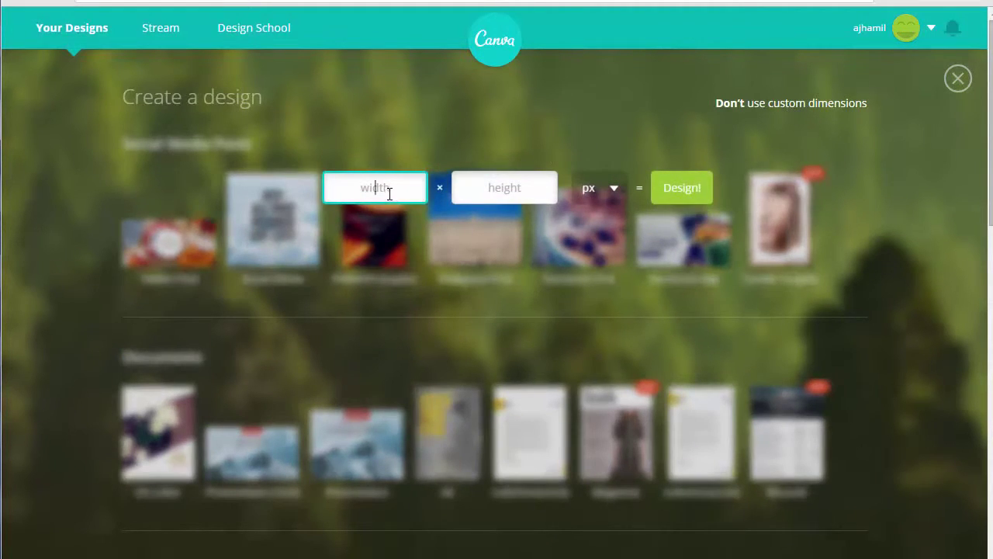
{"action": "type", "text": "506"}
{"action": "left_click", "coordinate": [505, 187]}
{"action": "type", "text": "253"}
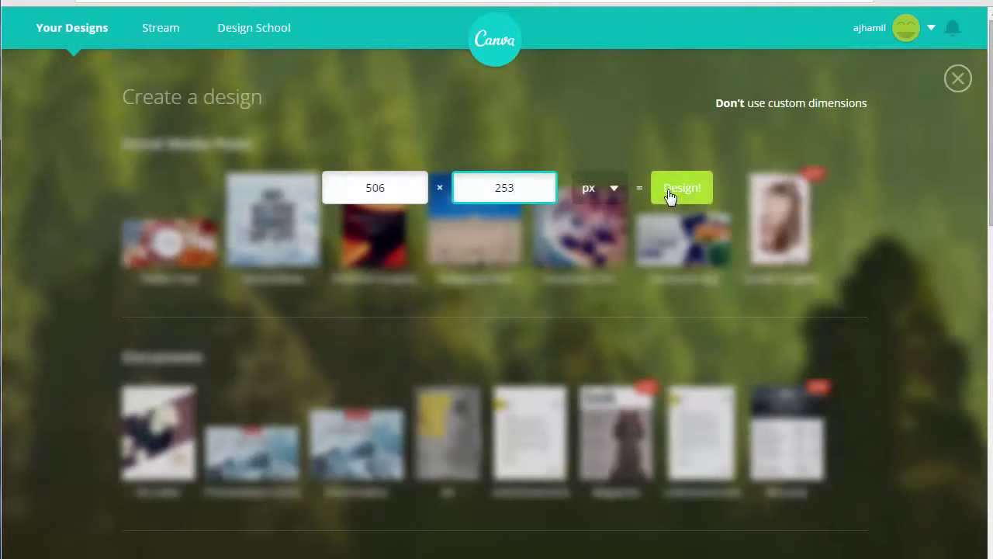
{"action": "left_click", "coordinate": [612, 190]}
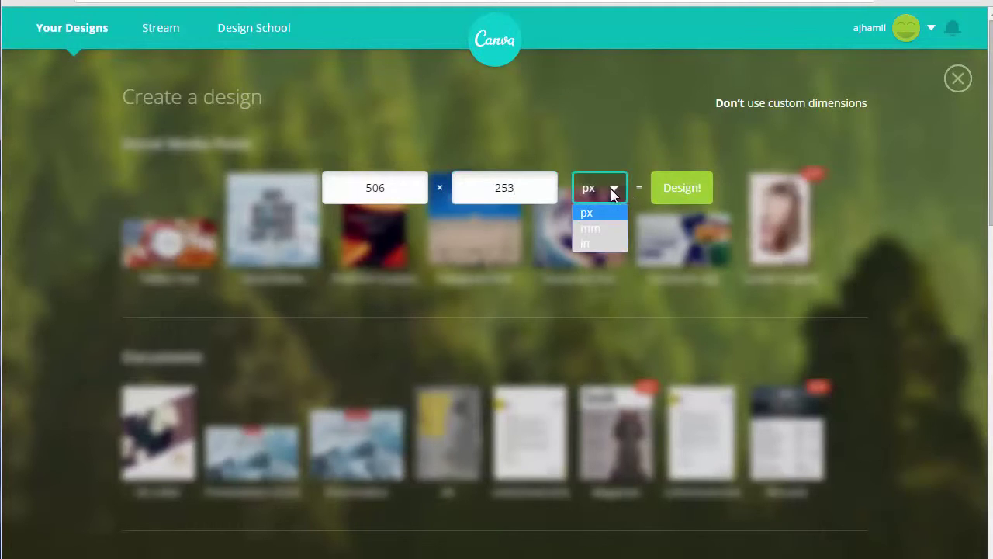
{"action": "left_click", "coordinate": [686, 191]}
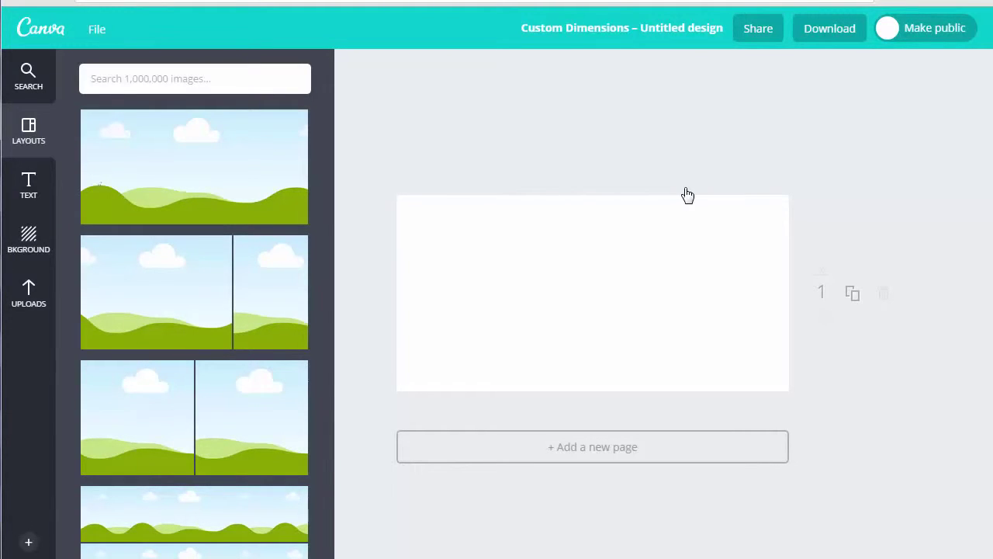
Apply the light grey texture from Backgrounds as the page background.
{"action": "left_click", "coordinate": [29, 241]}
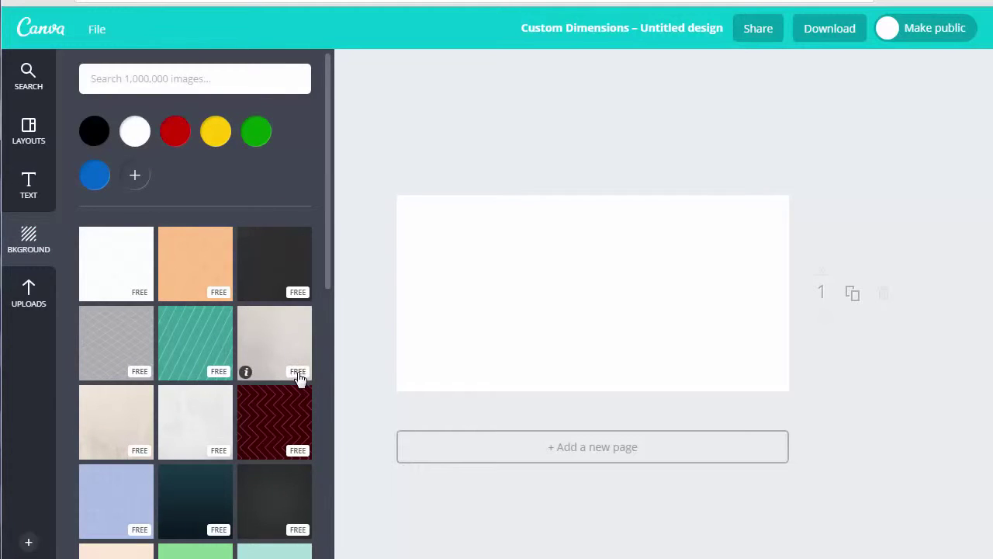
{"action": "left_click_drag", "start_coordinate": [328, 270], "coordinate": [322, 475]}
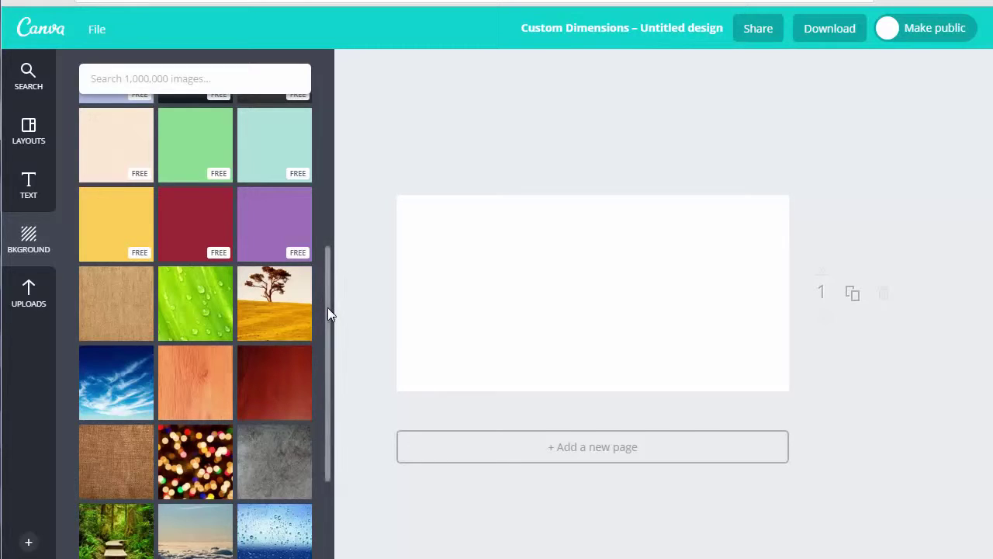
{"action": "scroll", "coordinate": [328, 306], "scroll_direction": "down", "scroll_amount": 2}
{"action": "scroll", "coordinate": [339, 326], "scroll_direction": "up", "scroll_amount": 8}
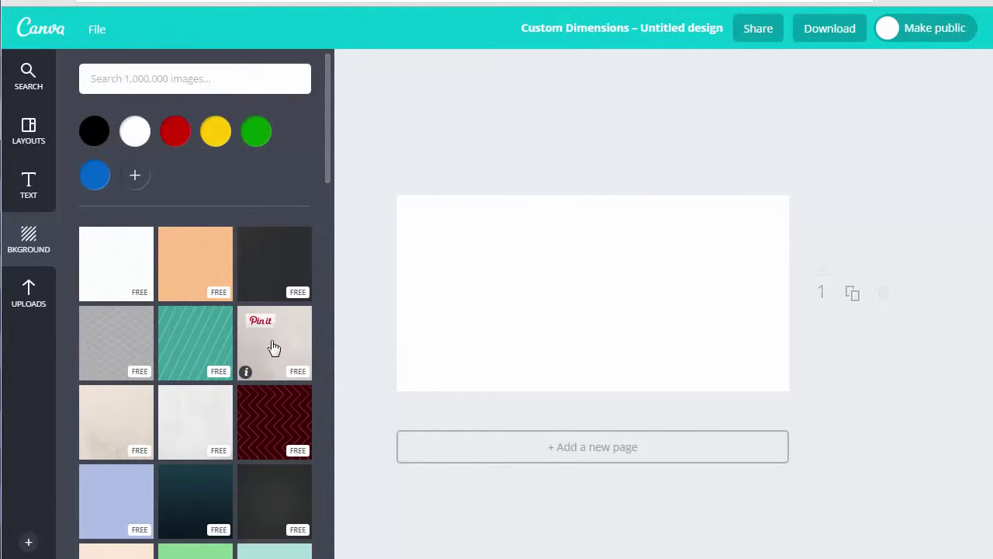
{"action": "left_click_drag", "start_coordinate": [271, 346], "coordinate": [576, 336]}
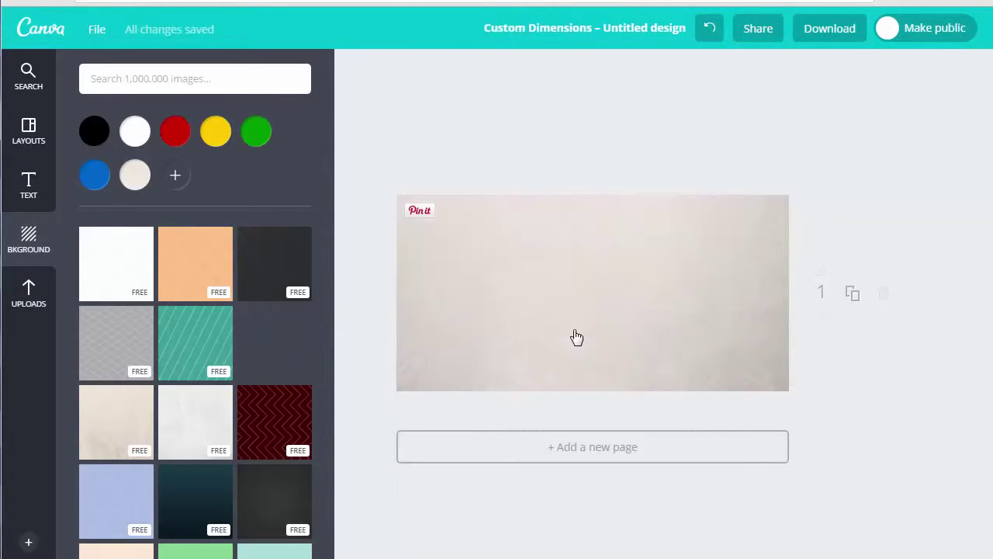
Search for 'rectangle' and place the red rectangle on the page.
{"action": "left_click", "coordinate": [167, 80]}
{"action": "type", "text": "re"}
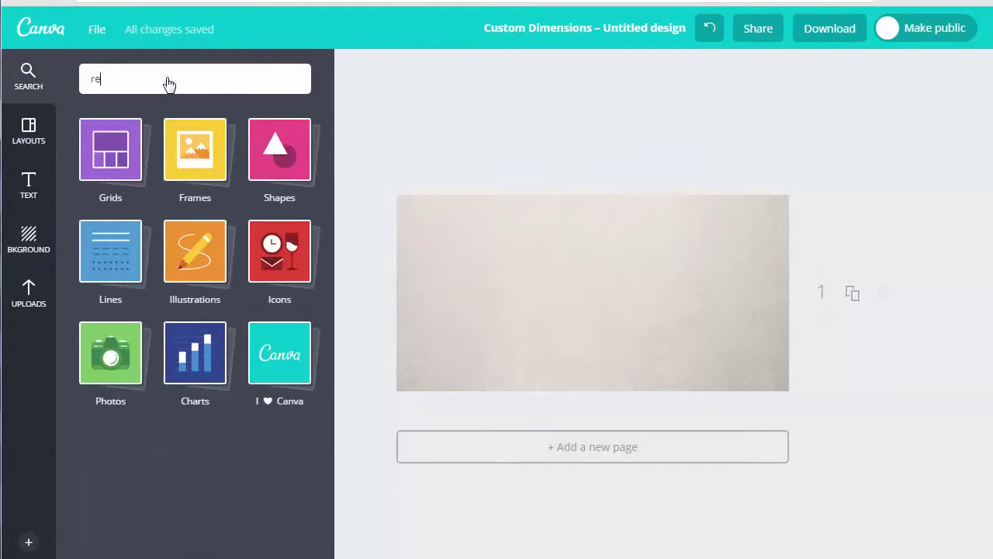
{"action": "type", "text": "ctangle"}
{"action": "key", "text": "Return"}
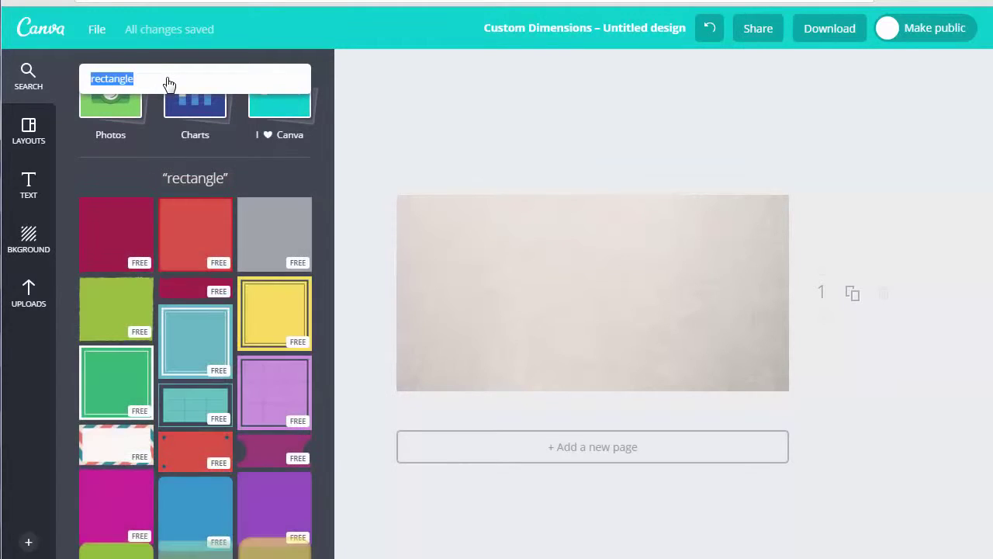
{"action": "left_click_drag", "start_coordinate": [197, 232], "coordinate": [514, 285]}
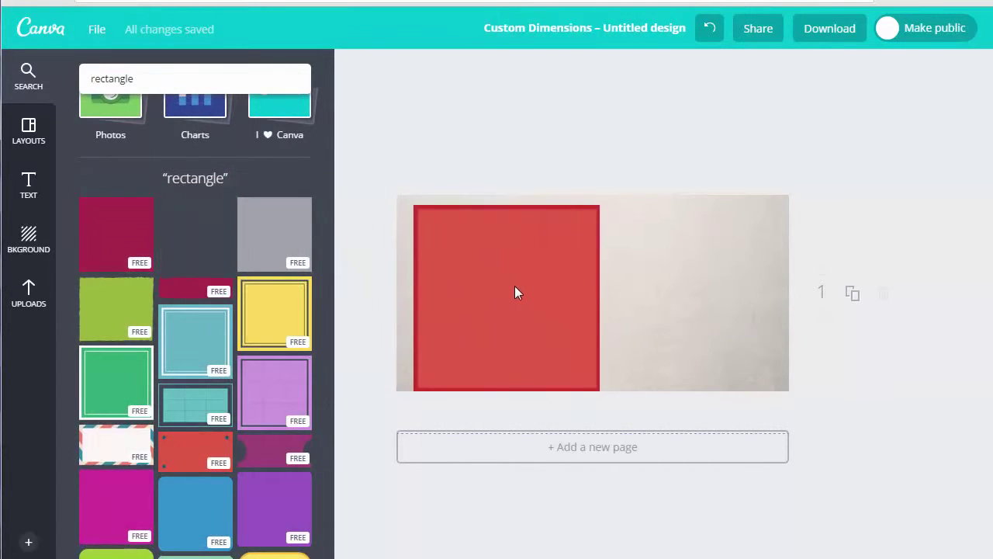
Resize the rectangle so it covers the left half of the page.
{"action": "mouse_move", "coordinate": [419, 207]}
{"action": "left_mouse_down"}
{"action": "mouse_move", "coordinate": [413, 200]}
{"action": "mouse_move", "coordinate": [426, 212]}
{"action": "left_mouse_up"}
{"action": "left_click_drag", "start_coordinate": [598, 300], "coordinate": [635, 302]}
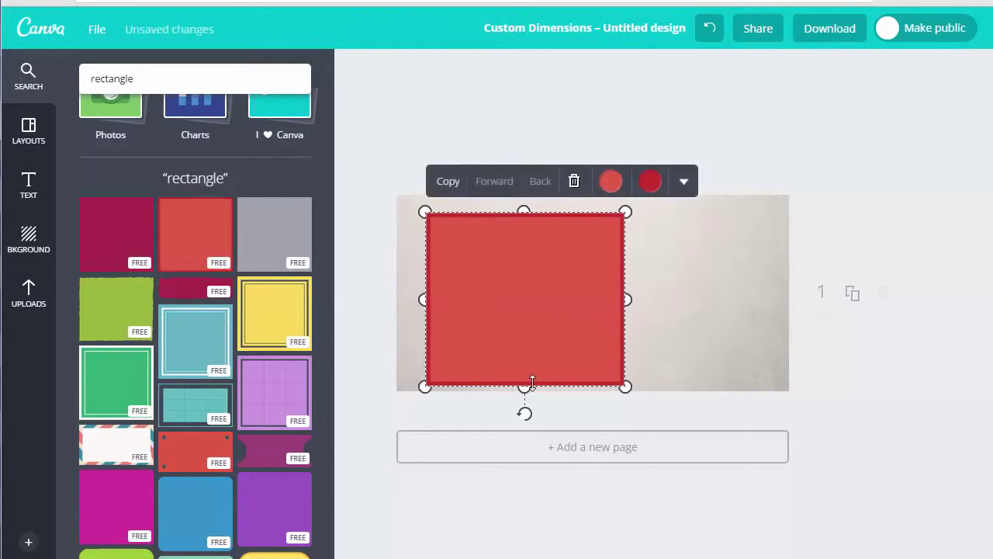
{"action": "left_click_drag", "start_coordinate": [524, 384], "coordinate": [524, 374]}
{"action": "left_click_drag", "start_coordinate": [523, 311], "coordinate": [510, 315]}
{"action": "left_click_drag", "start_coordinate": [510, 210], "coordinate": [510, 213]}
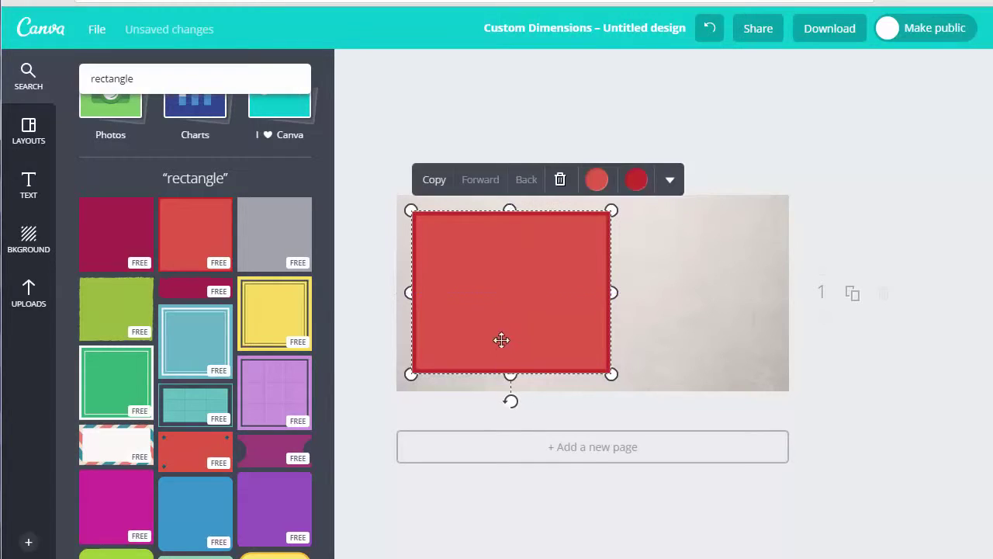
{"action": "left_click_drag", "start_coordinate": [509, 375], "coordinate": [510, 381]}
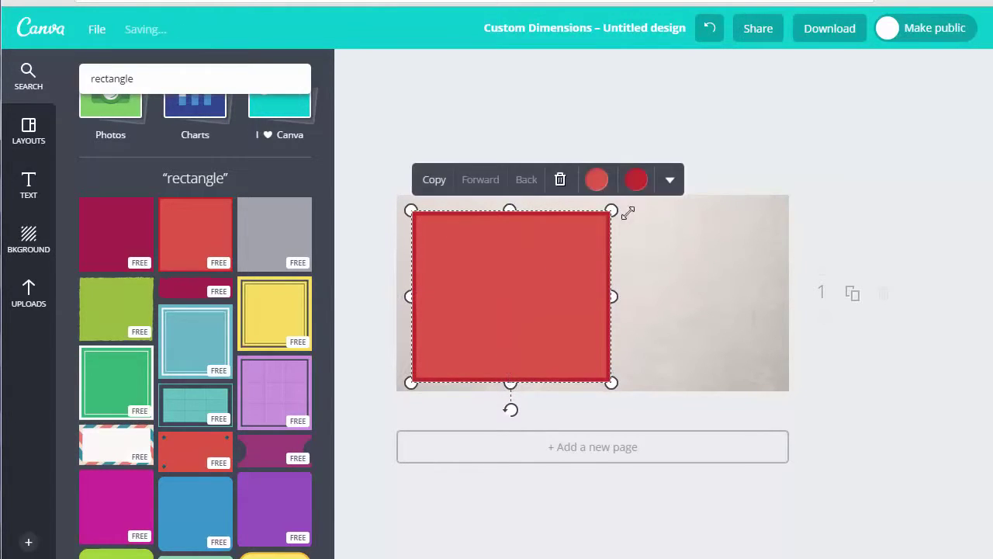
Make the rectangle's fill and border white and settle it on the left.
{"action": "left_click", "coordinate": [596, 179]}
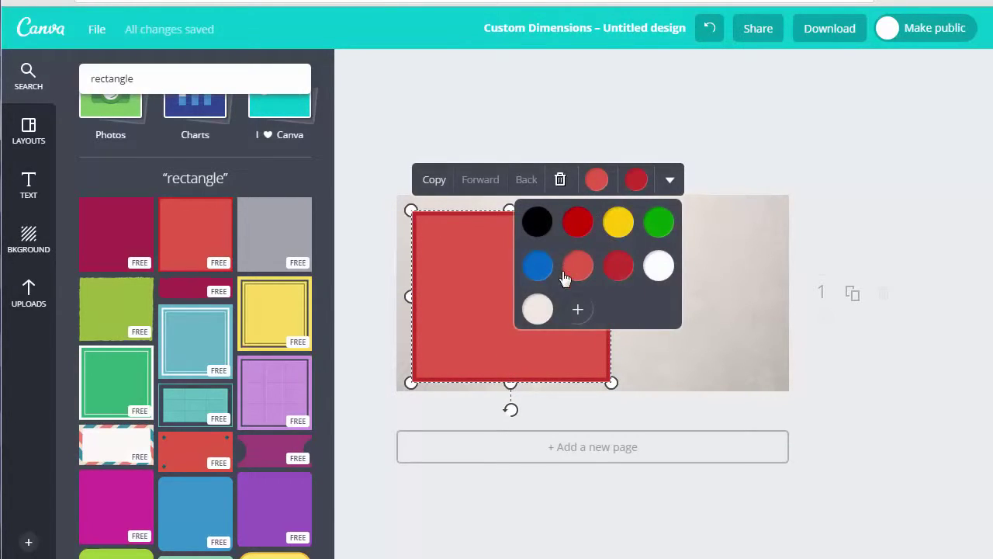
{"action": "left_click", "coordinate": [659, 266]}
{"action": "left_click", "coordinate": [636, 180]}
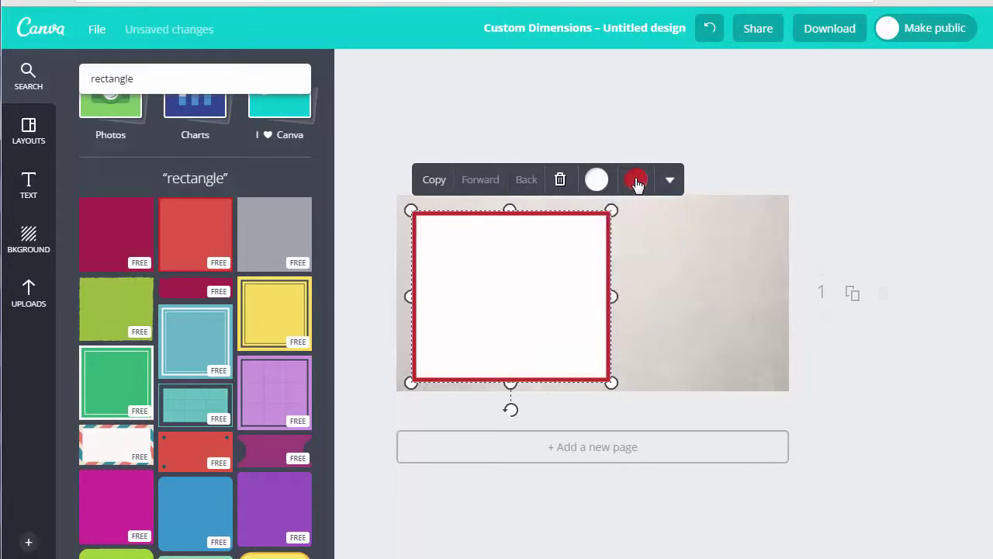
{"action": "left_click", "coordinate": [658, 268]}
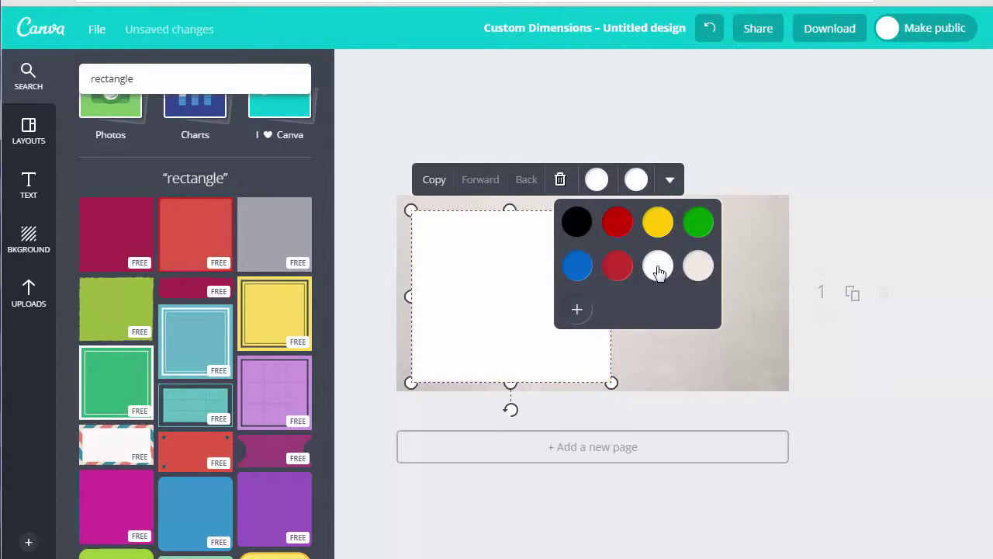
{"action": "left_click", "coordinate": [502, 109]}
{"action": "left_click_drag", "start_coordinate": [514, 292], "coordinate": [513, 289]}
{"action": "mouse_move", "coordinate": [454, 264]}
{"action": "left_mouse_down"}
{"action": "mouse_move", "coordinate": [484, 272]}
{"action": "mouse_move", "coordinate": [486, 236]}
{"action": "mouse_move", "coordinate": [463, 275]}
{"action": "left_mouse_up"}
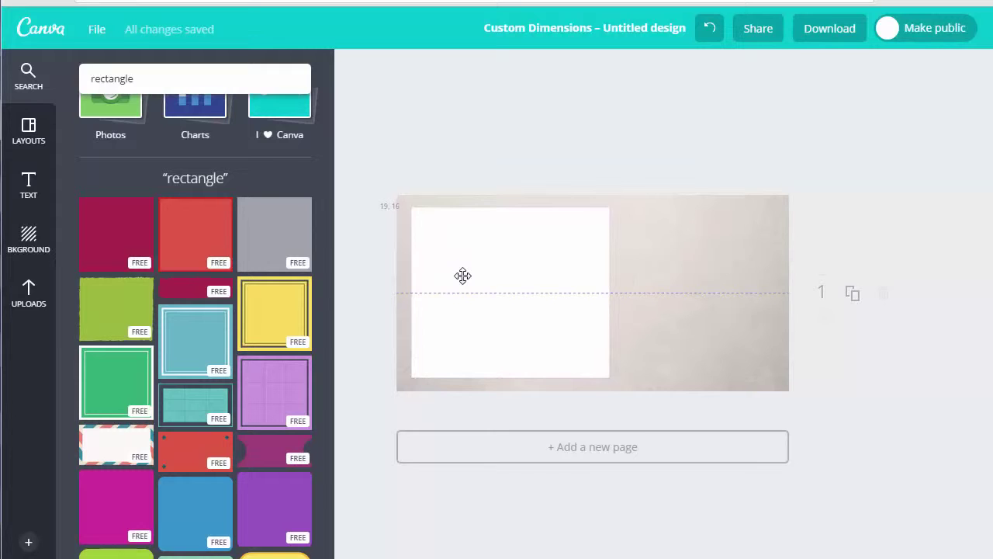
{"action": "left_click_drag", "start_coordinate": [463, 276], "coordinate": [462, 276]}
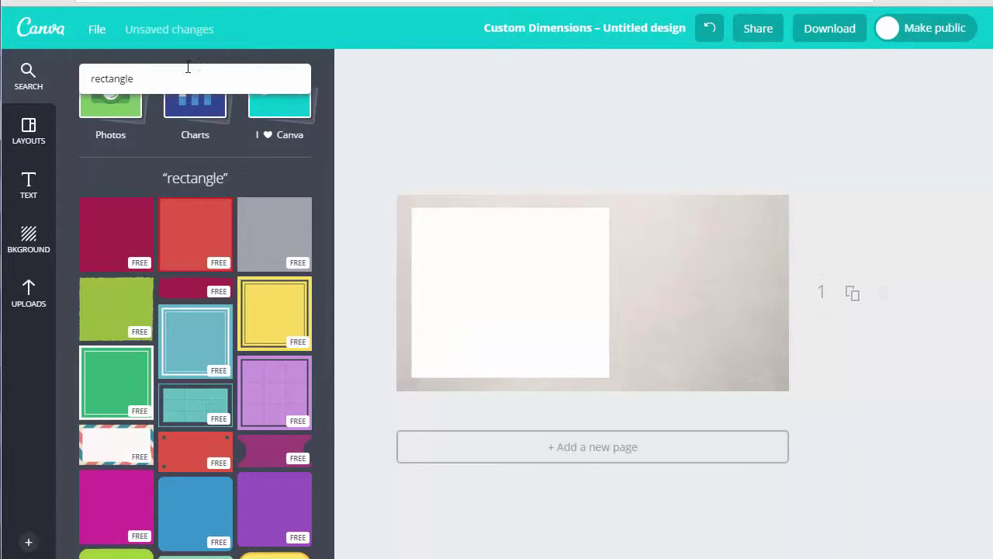
Search for 'calendar' and add the red calendar icon showing 4 to the page.
{"action": "double_click", "coordinate": [127, 78]}
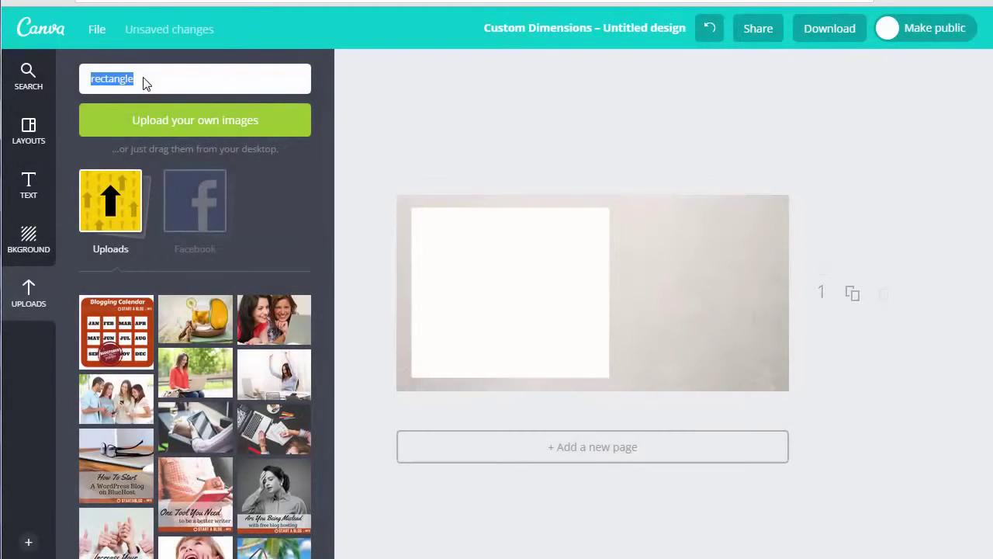
{"action": "type", "text": "calendar"}
{"action": "key", "text": "Return"}
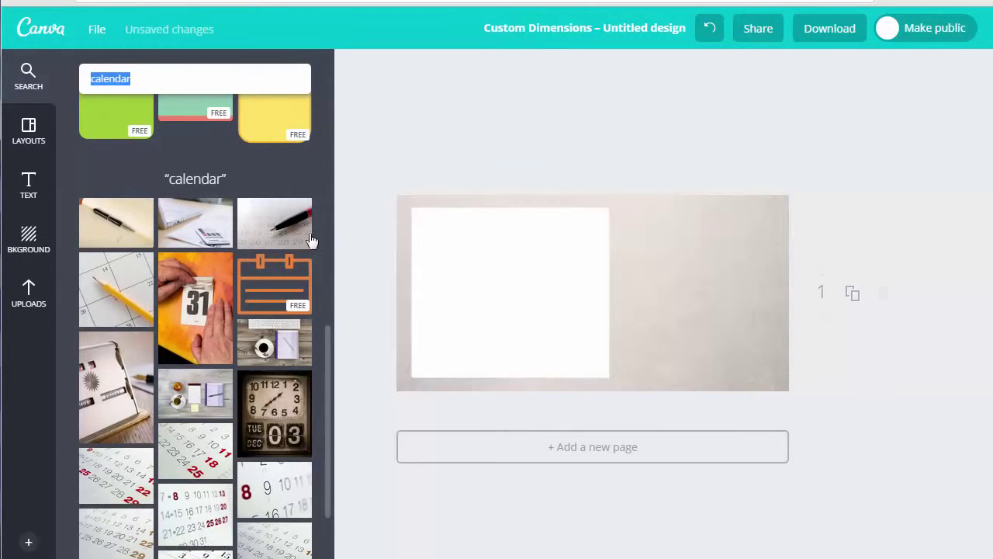
{"action": "left_click_drag", "start_coordinate": [322, 358], "coordinate": [338, 491]}
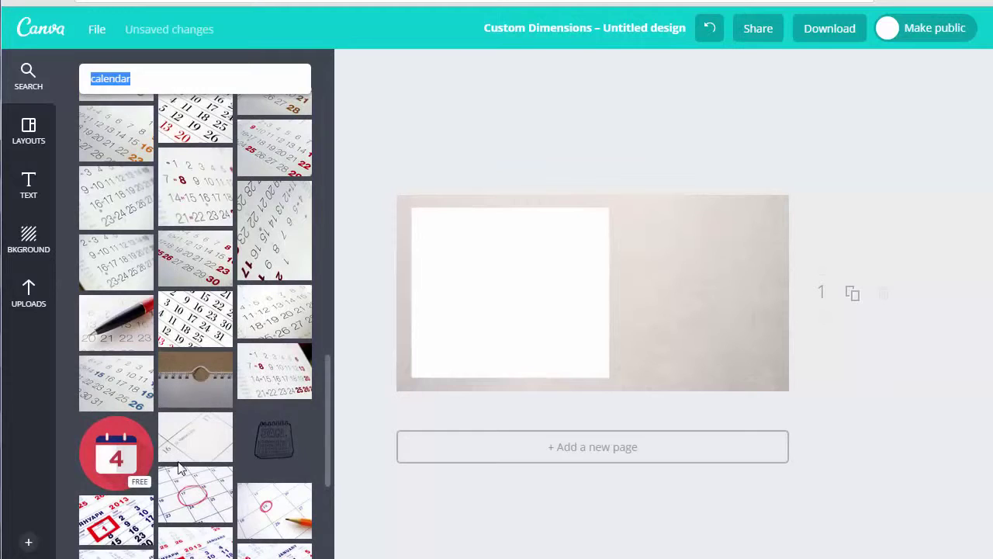
{"action": "left_click_drag", "start_coordinate": [106, 458], "coordinate": [687, 290]}
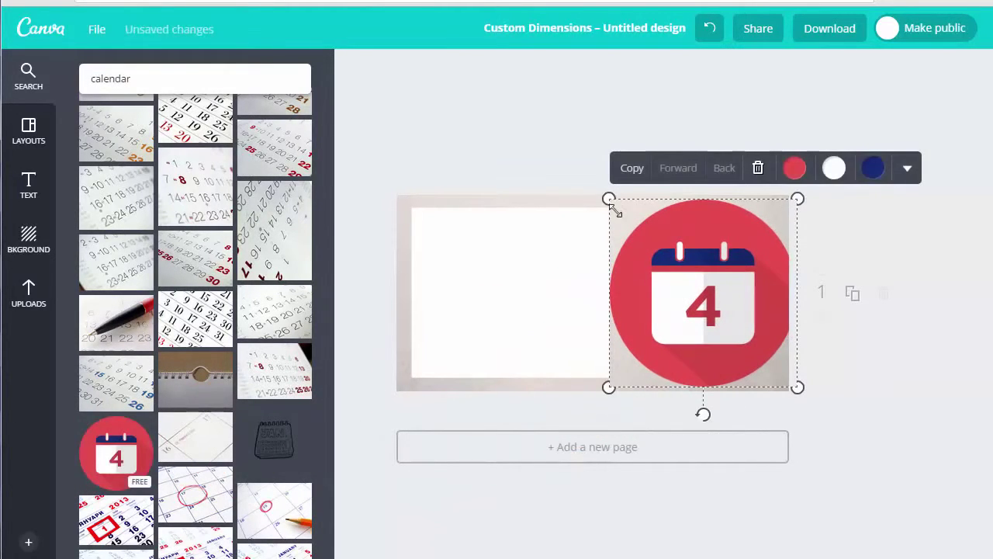
Shrink the calendar icon to 185×185 and place it right of the white panel.
{"action": "left_click_drag", "start_coordinate": [609, 197], "coordinate": [691, 243]}
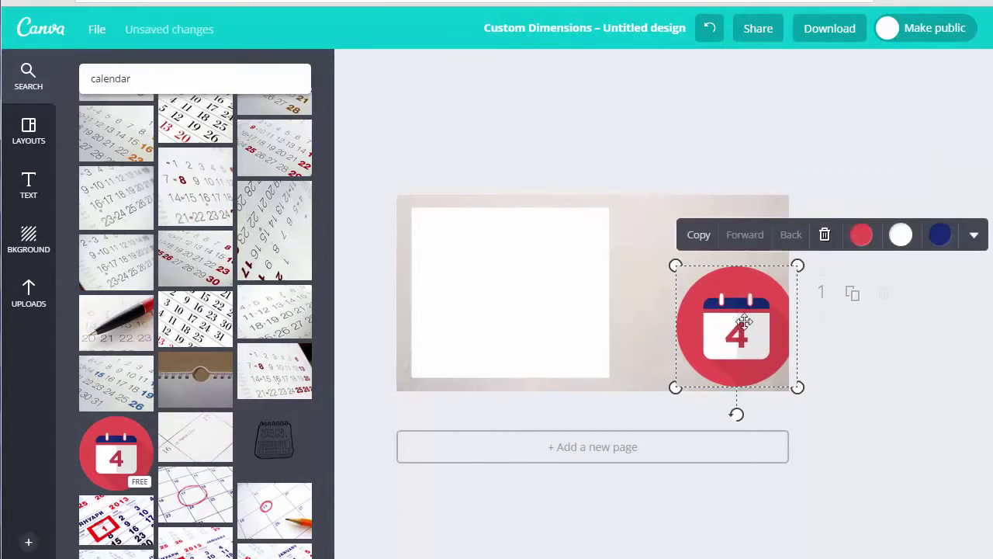
{"action": "left_click_drag", "start_coordinate": [749, 292], "coordinate": [727, 286]}
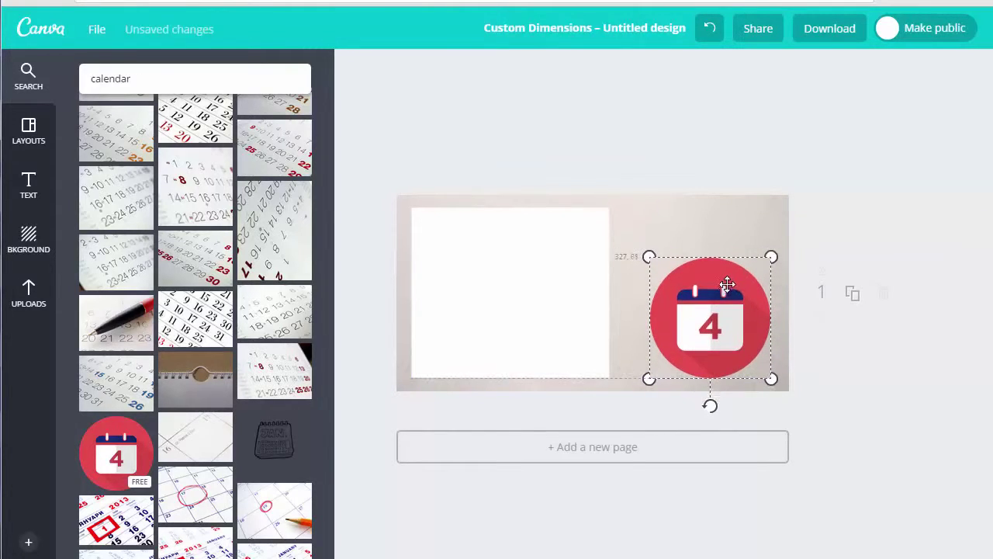
{"action": "left_click_drag", "start_coordinate": [728, 285], "coordinate": [722, 286]}
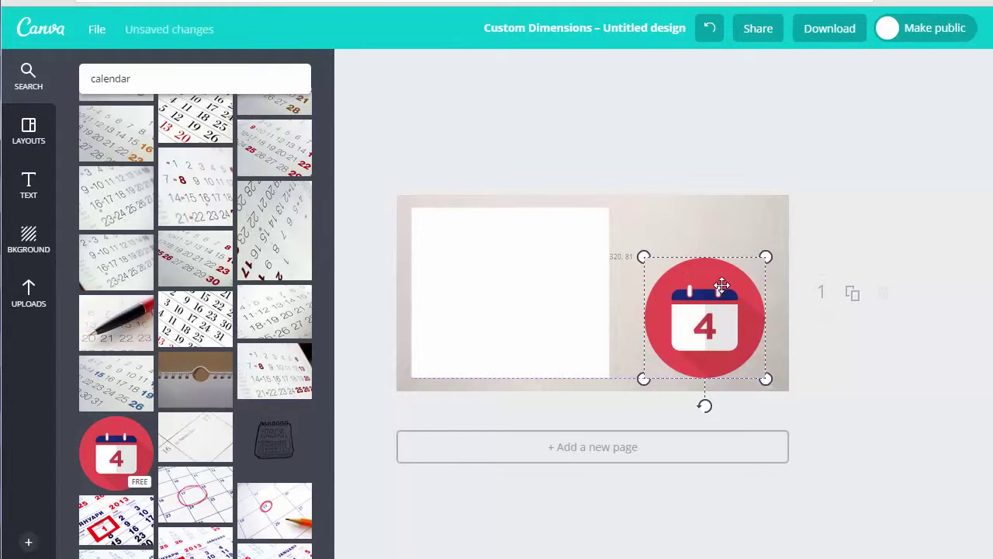
{"action": "left_click_drag", "start_coordinate": [722, 286], "coordinate": [722, 286]}
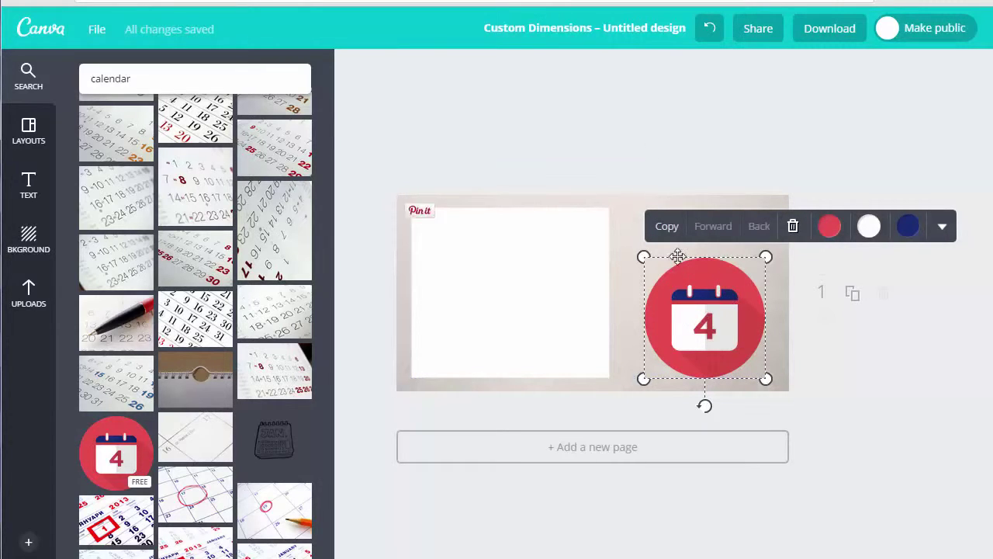
Recolour the calendar icon's red circle and 4 to burnt orange bc501c.
{"action": "left_click", "coordinate": [829, 227]}
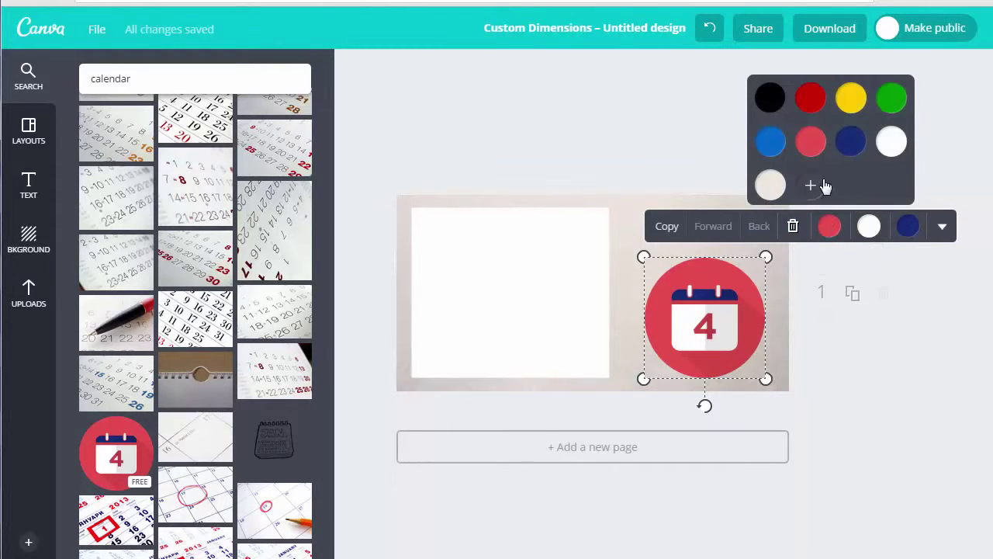
{"action": "left_click", "coordinate": [811, 185]}
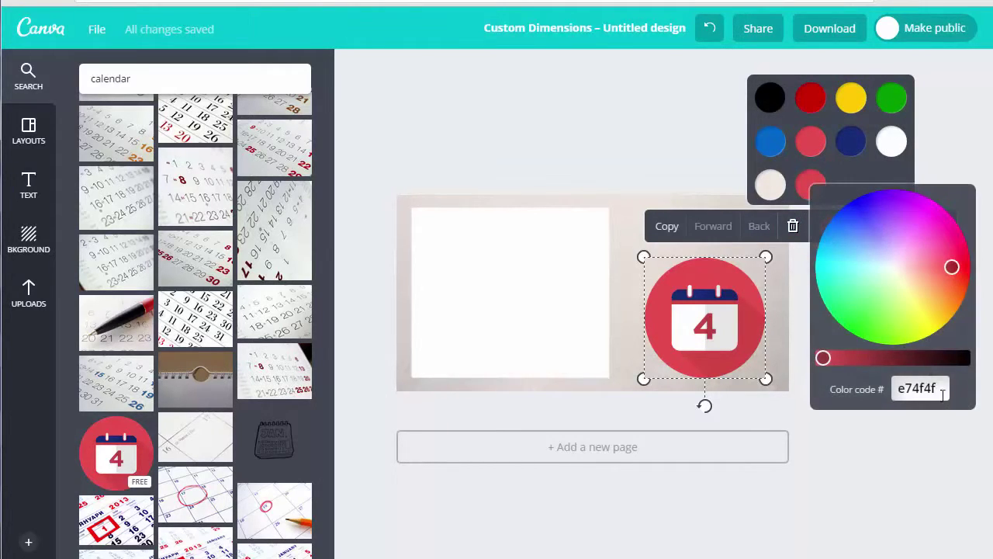
{"action": "left_click", "coordinate": [892, 268]}
{"action": "left_click", "coordinate": [870, 241]}
{"action": "left_click", "coordinate": [851, 281]}
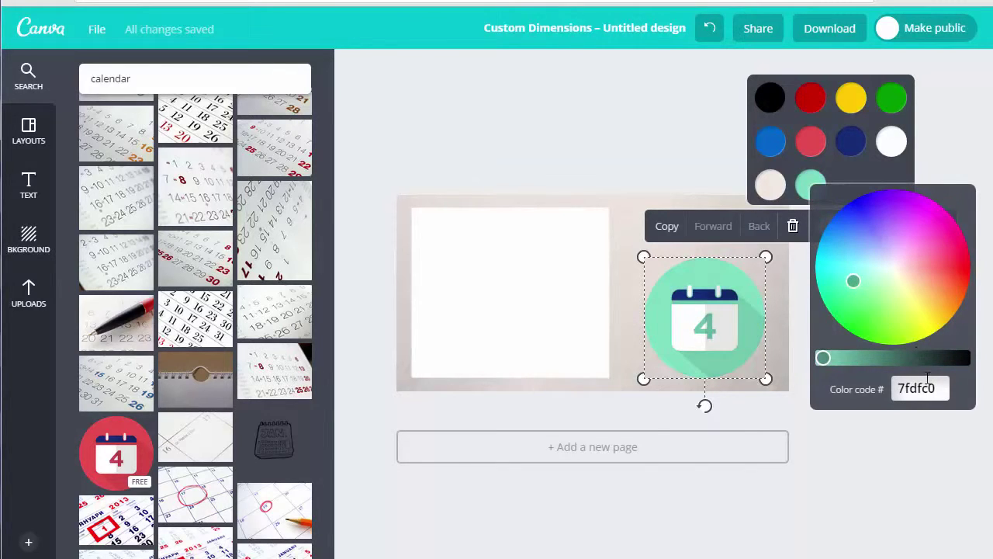
{"action": "left_click_drag", "start_coordinate": [940, 388], "coordinate": [878, 396]}
{"action": "type", "text": "bc501c"}
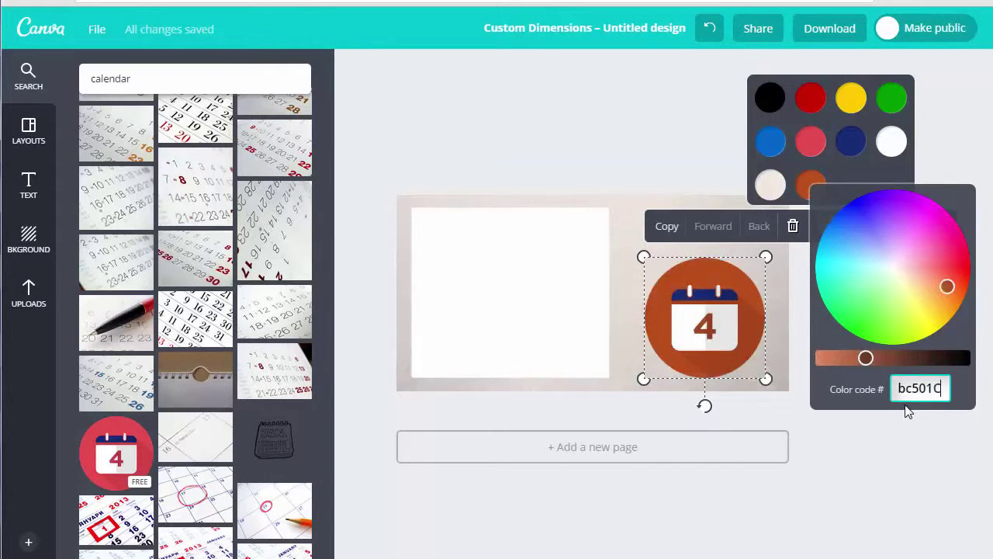
{"action": "key", "text": "Return"}
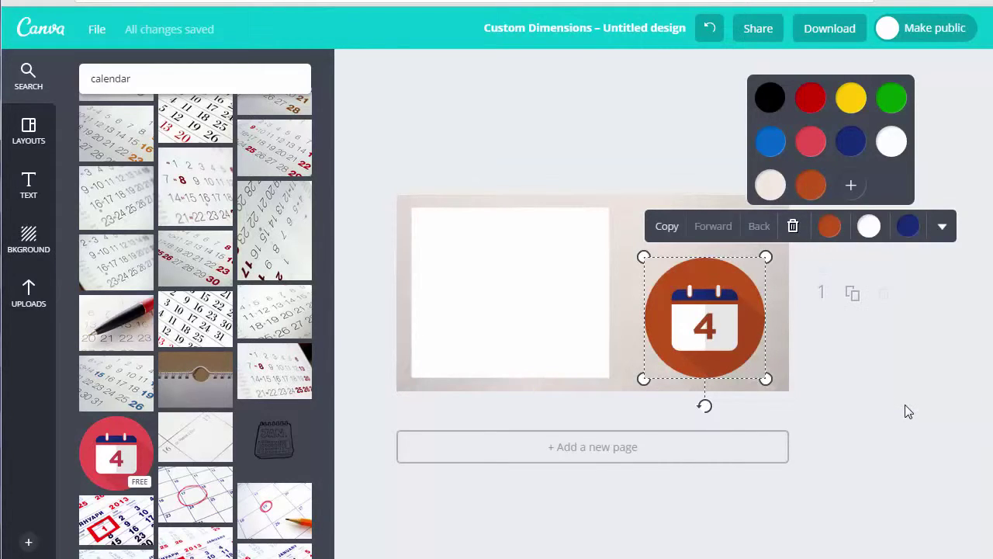
{"action": "left_click", "coordinate": [637, 158]}
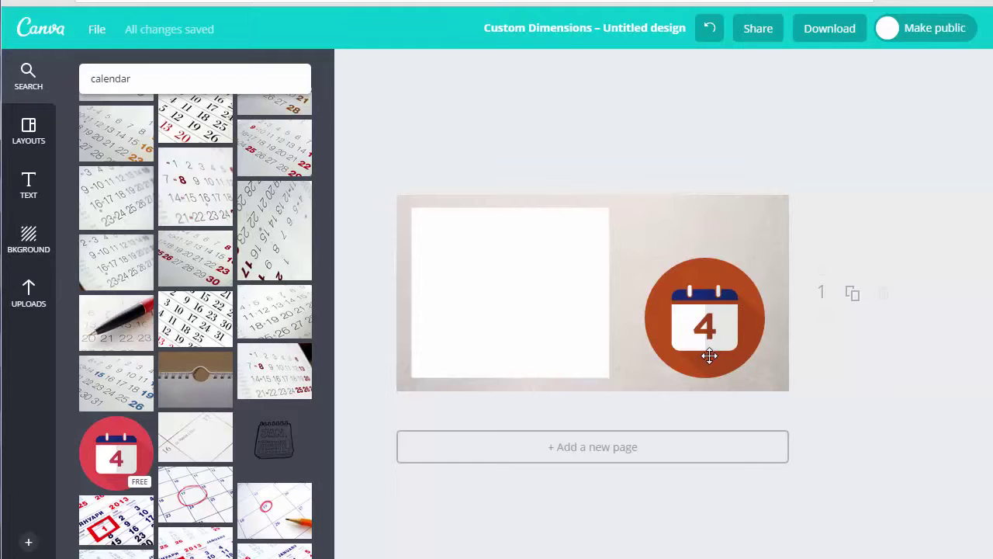
Duplicate the white panel and shrink the copy over the calendar's page.
{"action": "left_click", "coordinate": [507, 276]}
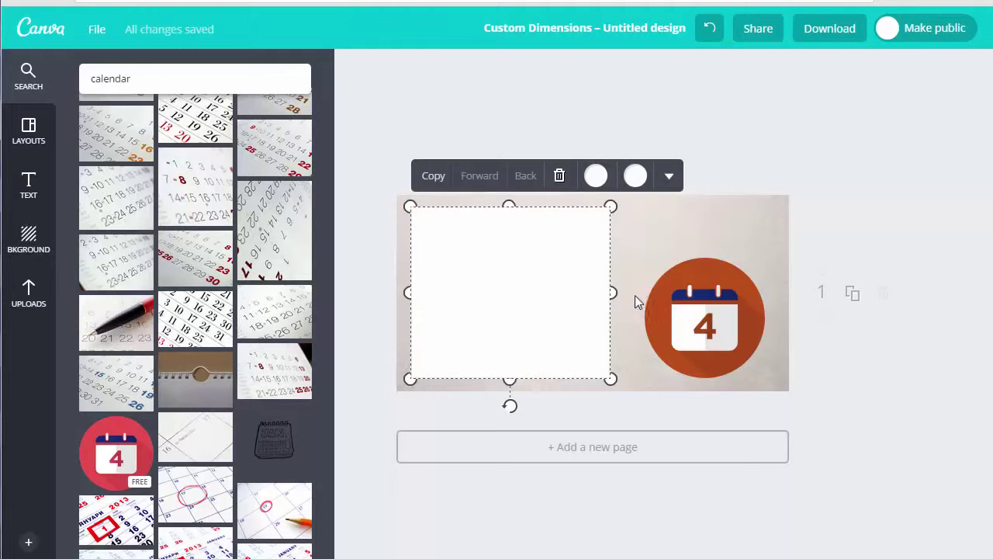
{"action": "left_click", "coordinate": [432, 188]}
{"action": "left_click_drag", "start_coordinate": [446, 236], "coordinate": [713, 354]}
{"action": "left_click", "coordinate": [692, 409]}
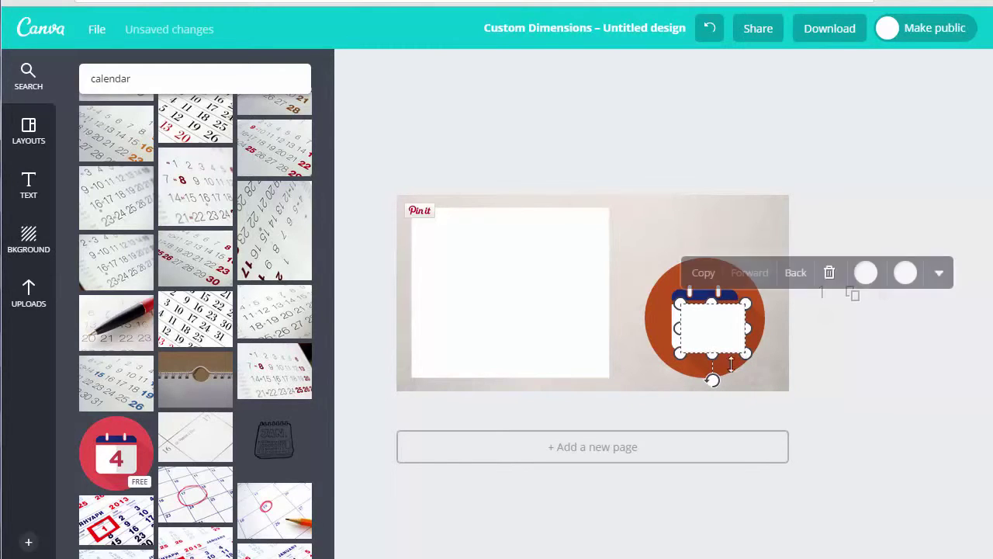
{"action": "left_click", "coordinate": [821, 366]}
{"action": "left_click", "coordinate": [706, 338]}
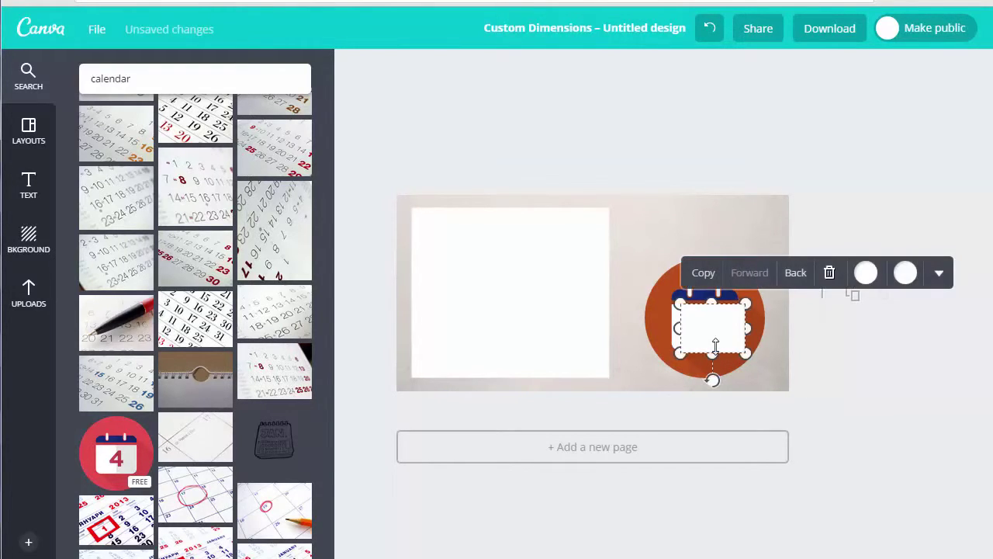
{"action": "left_click", "coordinate": [838, 367]}
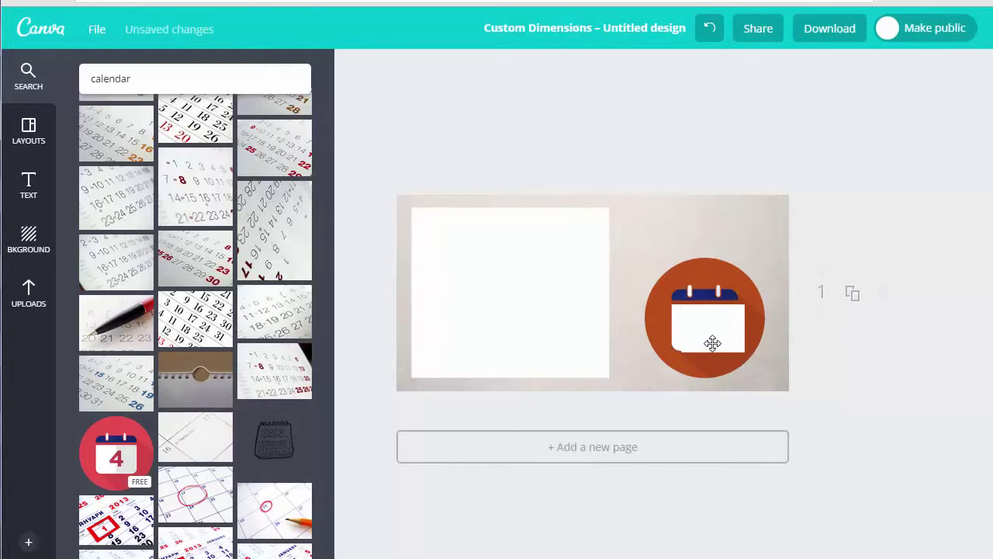
Zoom in and adjust the white box's bottom edge, height and right side.
{"action": "left_click", "coordinate": [28, 544]}
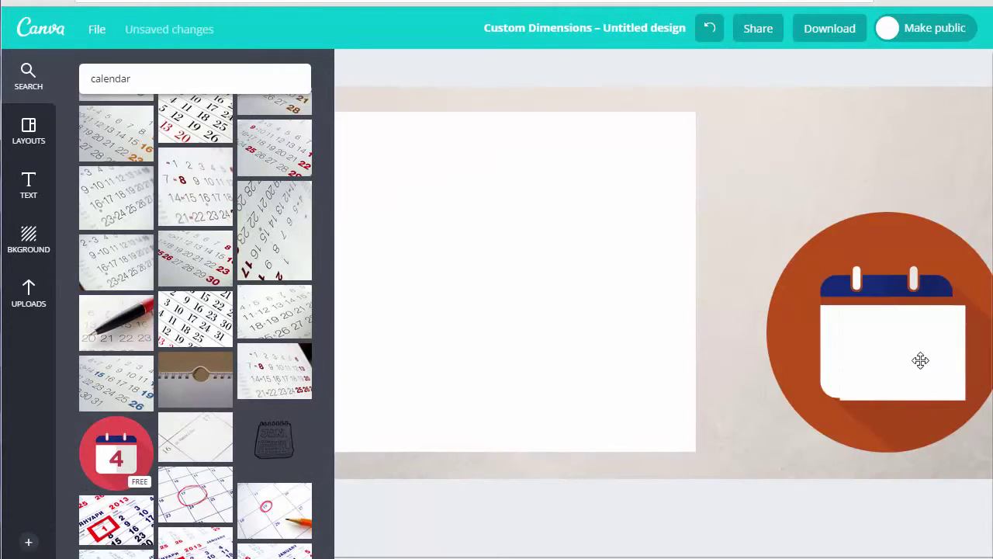
{"action": "left_click", "coordinate": [910, 395]}
{"action": "left_click_drag", "start_coordinate": [903, 401], "coordinate": [903, 400]}
{"action": "left_click", "coordinate": [802, 506]}
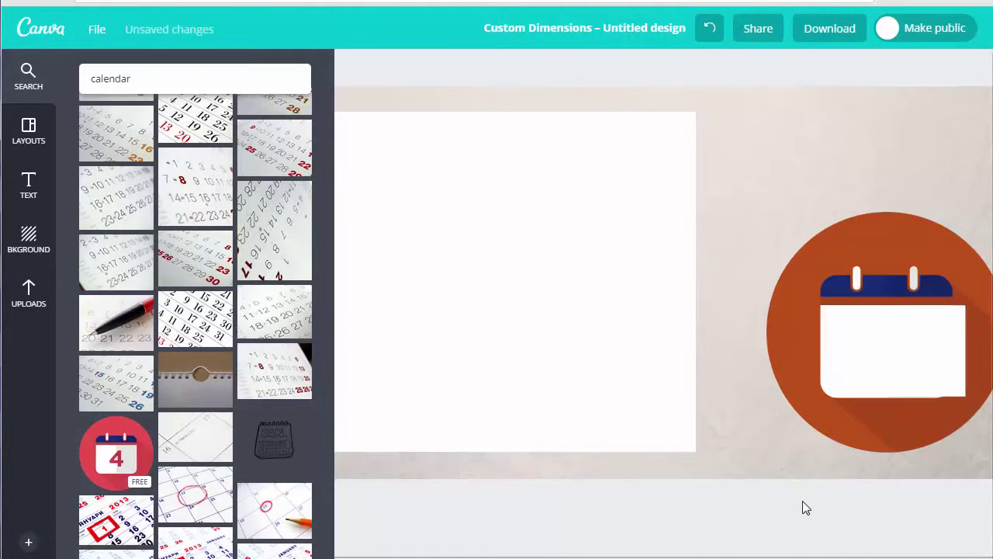
{"action": "left_click", "coordinate": [940, 366]}
{"action": "left_click_drag", "start_coordinate": [903, 399], "coordinate": [903, 400]}
{"action": "left_click", "coordinate": [846, 528]}
{"action": "left_click", "coordinate": [955, 358]}
{"action": "mouse_move", "coordinate": [961, 354]}
{"action": "left_mouse_down"}
{"action": "mouse_move", "coordinate": [946, 352]}
{"action": "mouse_move", "coordinate": [956, 352]}
{"action": "left_mouse_up"}
Trim the box's left and bottom edges to hide the 4, then zoom out to the Text panel.
{"action": "left_click", "coordinate": [933, 531]}
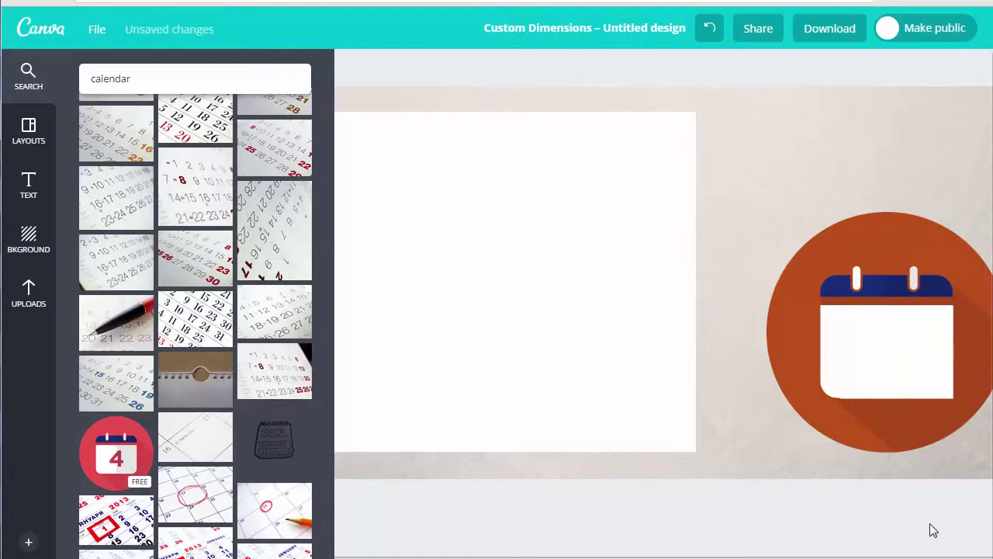
{"action": "left_click", "coordinate": [887, 369]}
{"action": "left_click_drag", "start_coordinate": [838, 351], "coordinate": [845, 352]}
{"action": "left_click", "coordinate": [793, 506]}
{"action": "left_click", "coordinate": [890, 384]}
{"action": "left_click_drag", "start_coordinate": [901, 400], "coordinate": [901, 398]}
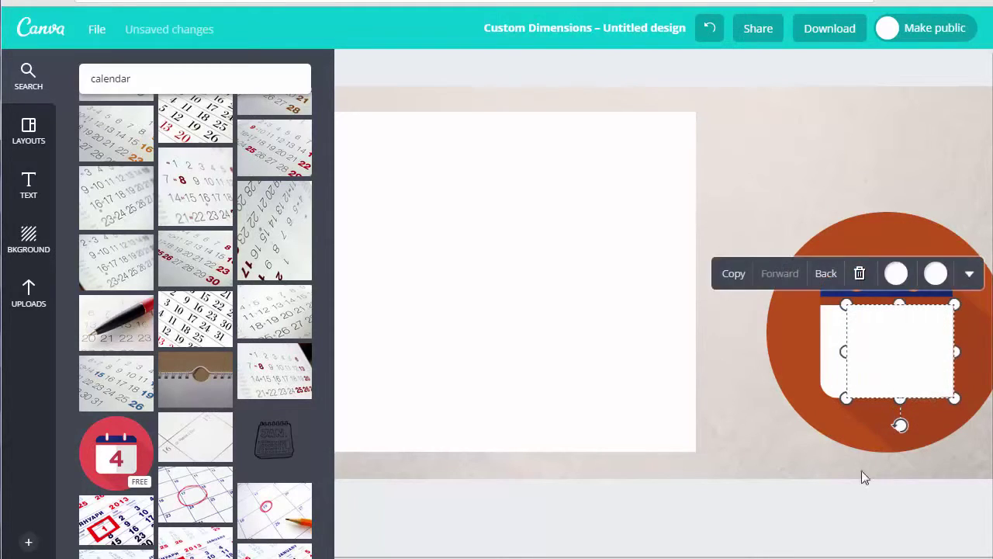
{"action": "left_click", "coordinate": [841, 528]}
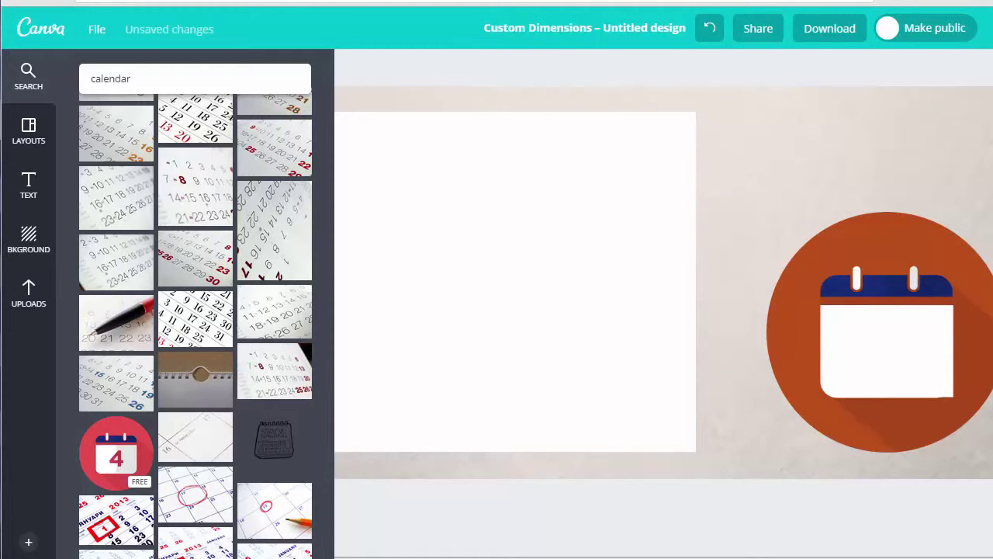
{"action": "key", "text": "ctrl+minus"}
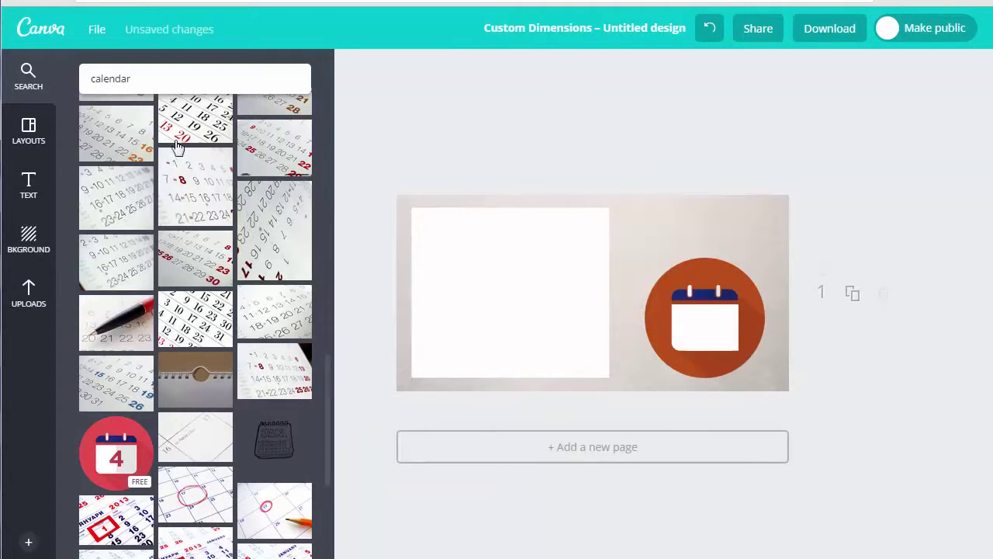
{"action": "left_click", "coordinate": [29, 188]}
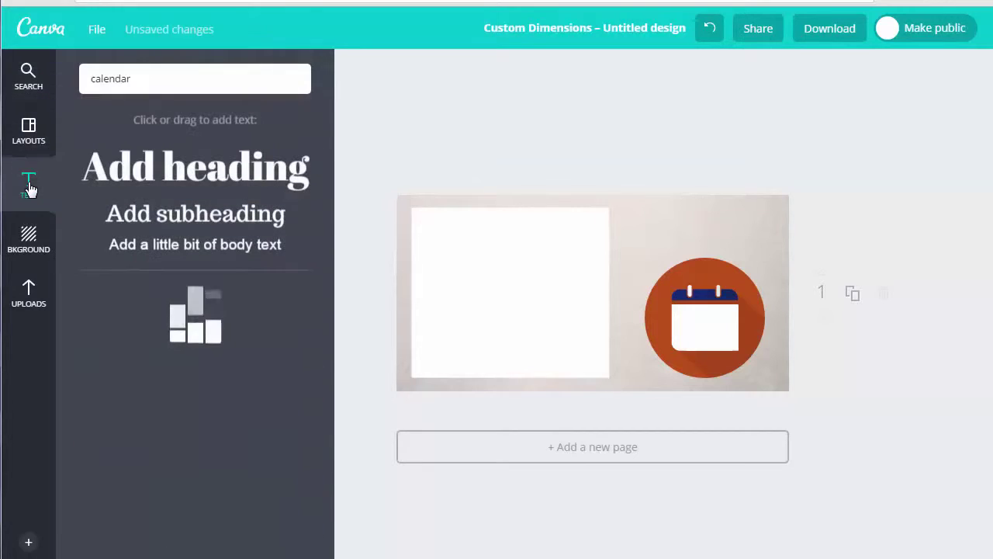
Add a BLOGTOBER subheading and move it to the top right above the calendar.
{"action": "left_click", "coordinate": [178, 217]}
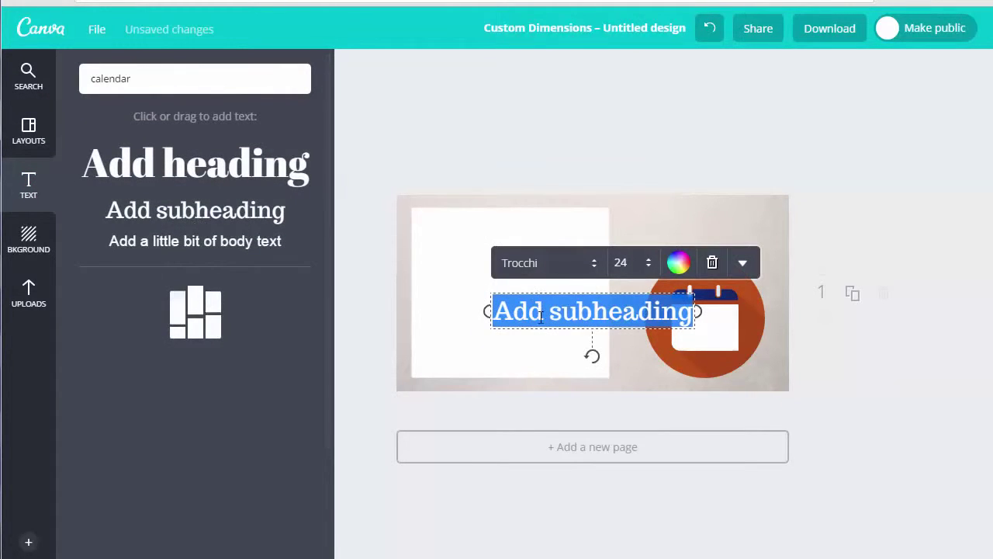
{"action": "type", "text": "B"}
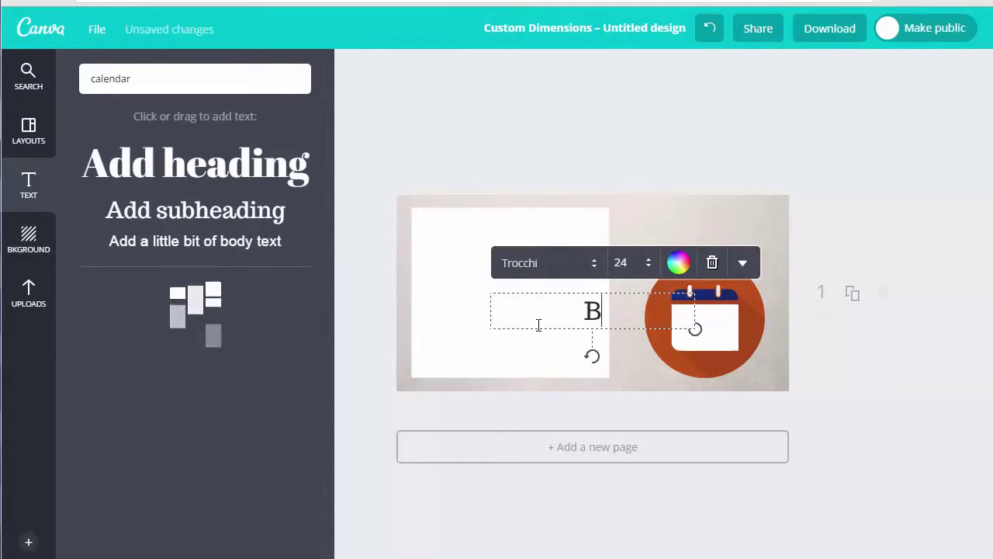
{"action": "type", "text": "LOGTOBER"}
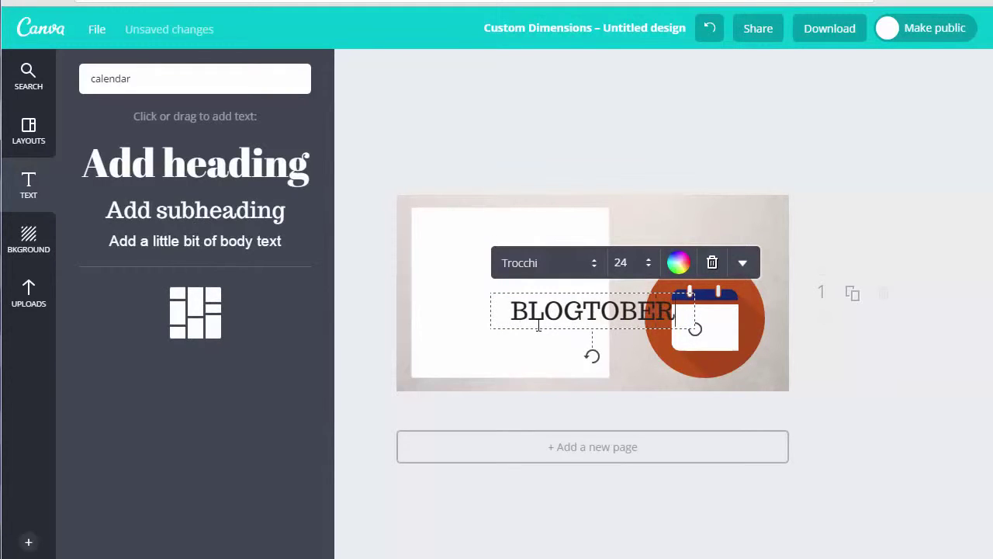
{"action": "left_click_drag", "start_coordinate": [587, 329], "coordinate": [691, 250]}
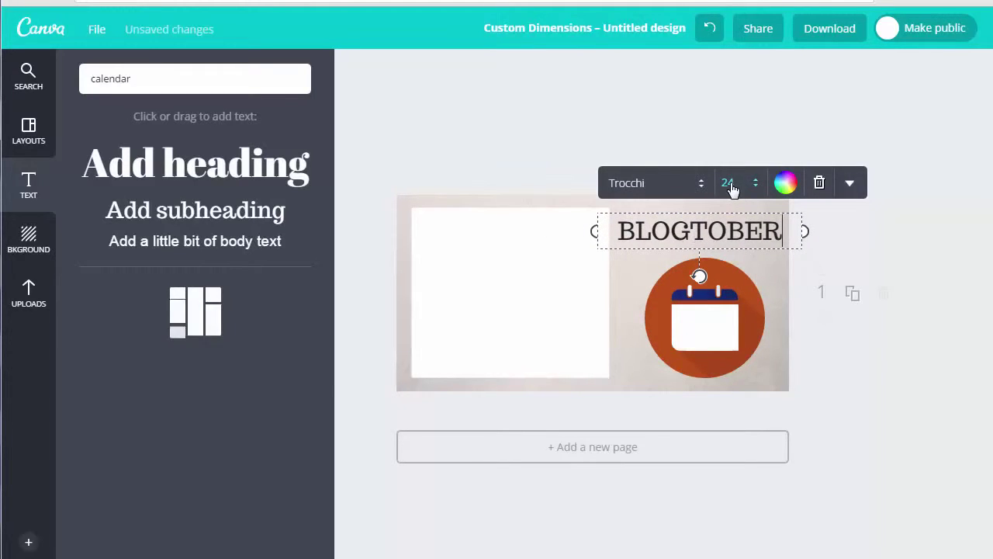
Set the BLOGTOBER heading to Norwester at size 28.
{"action": "left_click", "coordinate": [729, 186]}
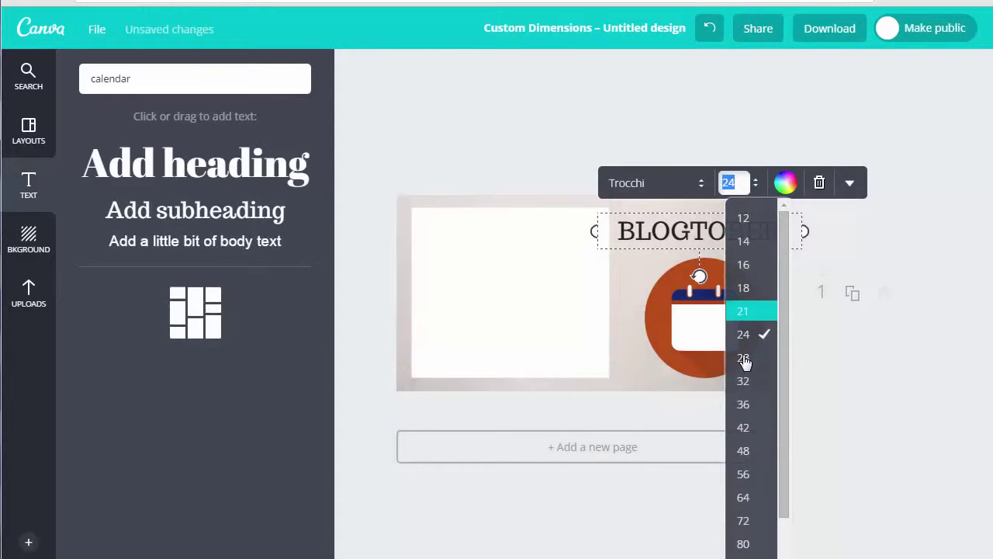
{"action": "left_click", "coordinate": [742, 363]}
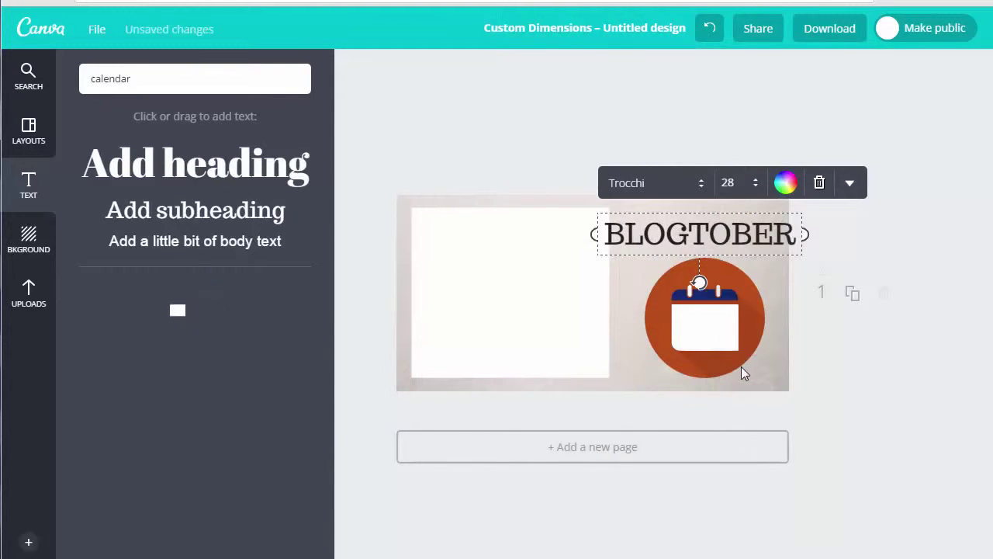
{"action": "left_click", "coordinate": [627, 185]}
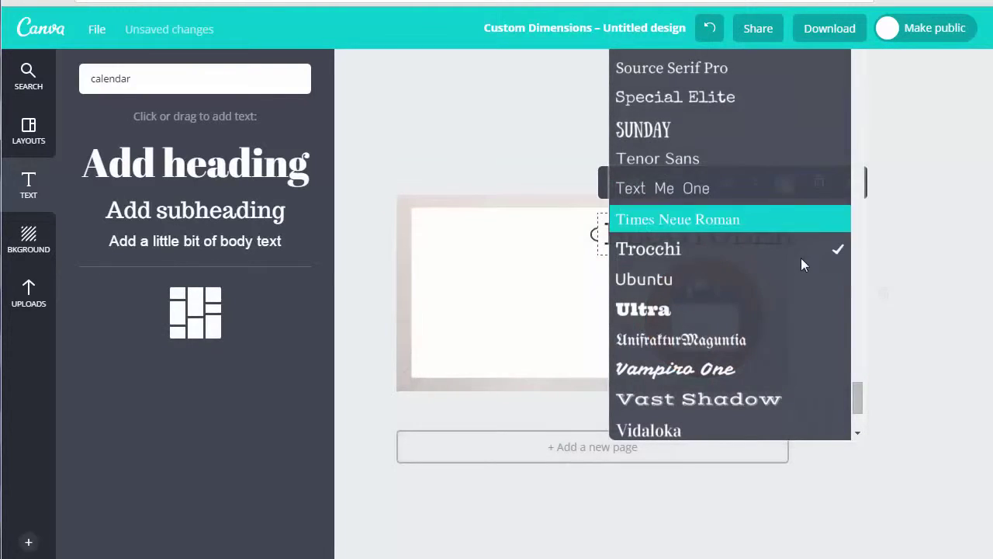
{"action": "left_click_drag", "start_coordinate": [856, 371], "coordinate": [857, 272]}
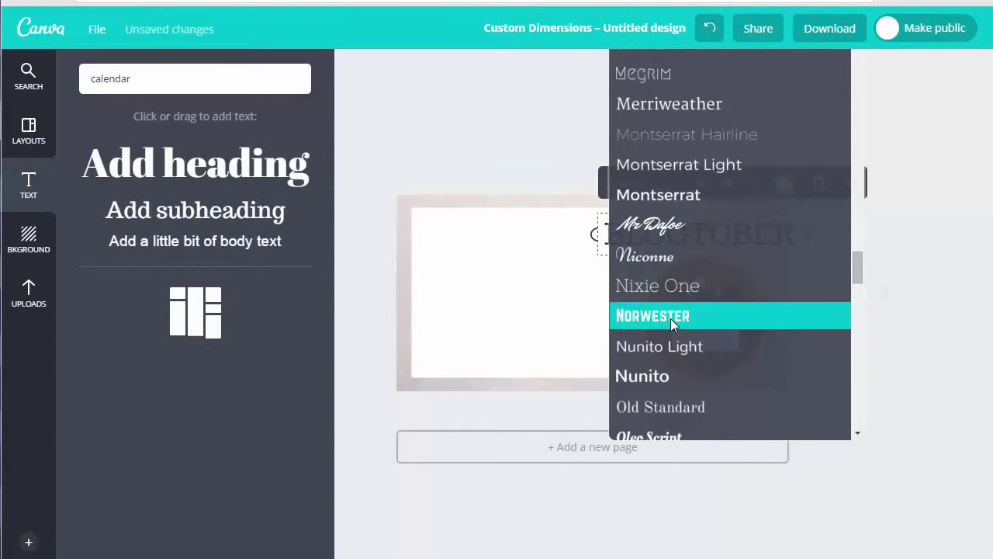
{"action": "left_click", "coordinate": [671, 318]}
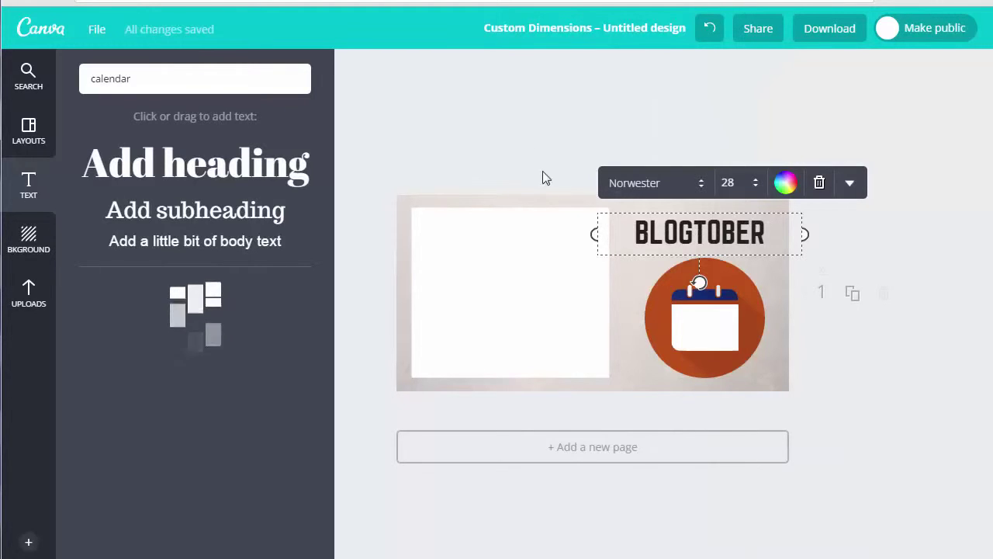
Darken the heading's colour to a mid-grey (6f6f6f).
{"action": "left_click", "coordinate": [786, 190]}
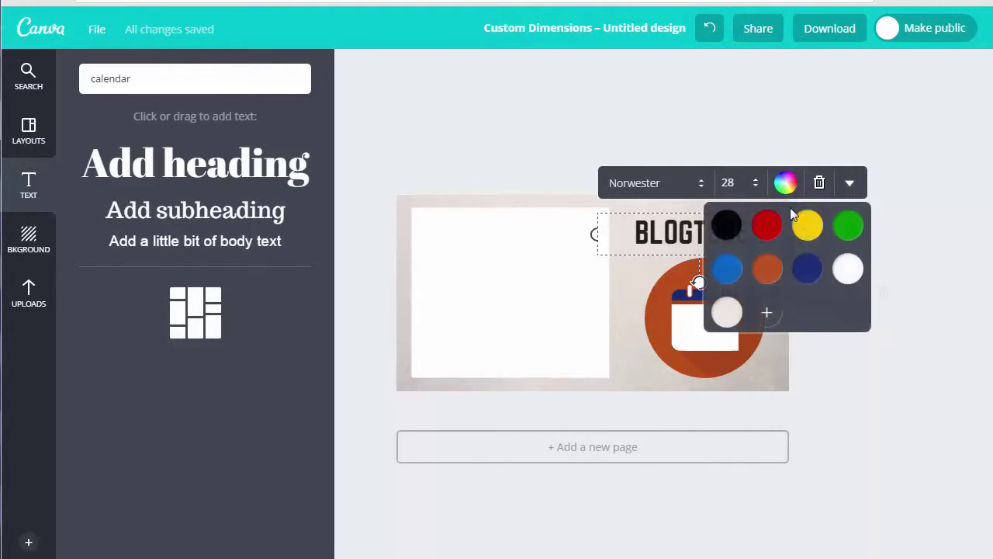
{"action": "left_click", "coordinate": [769, 313]}
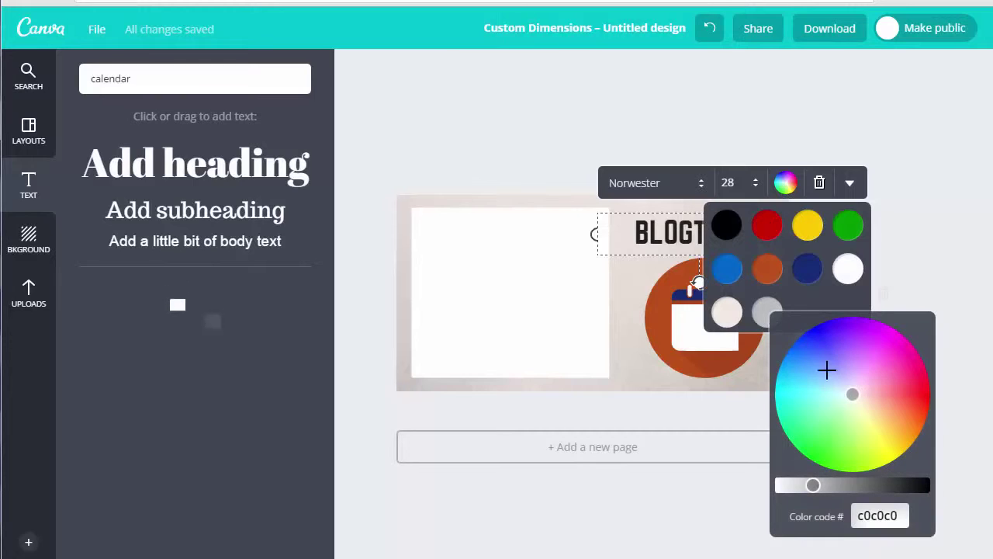
{"action": "left_click_drag", "start_coordinate": [812, 485], "coordinate": [858, 486]}
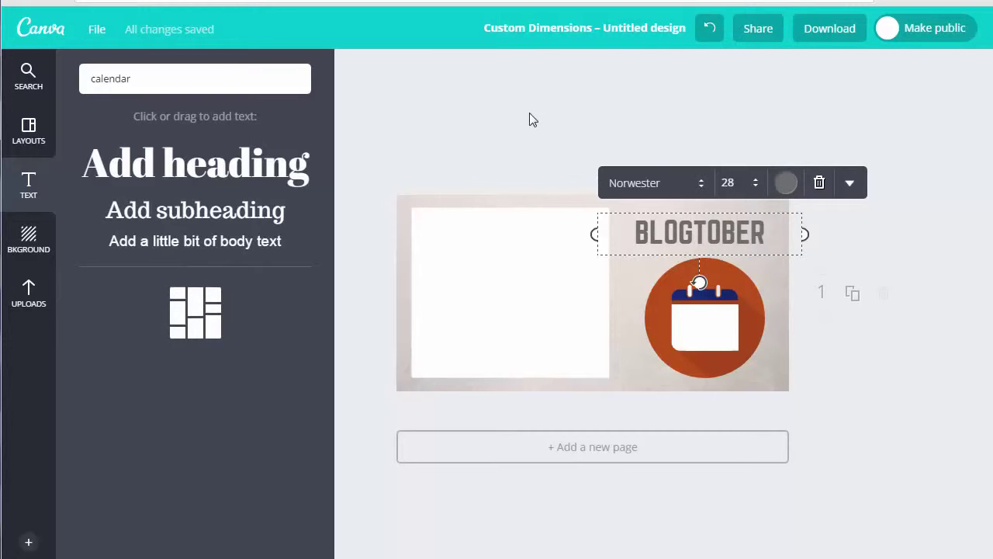
{"action": "left_click", "coordinate": [529, 113]}
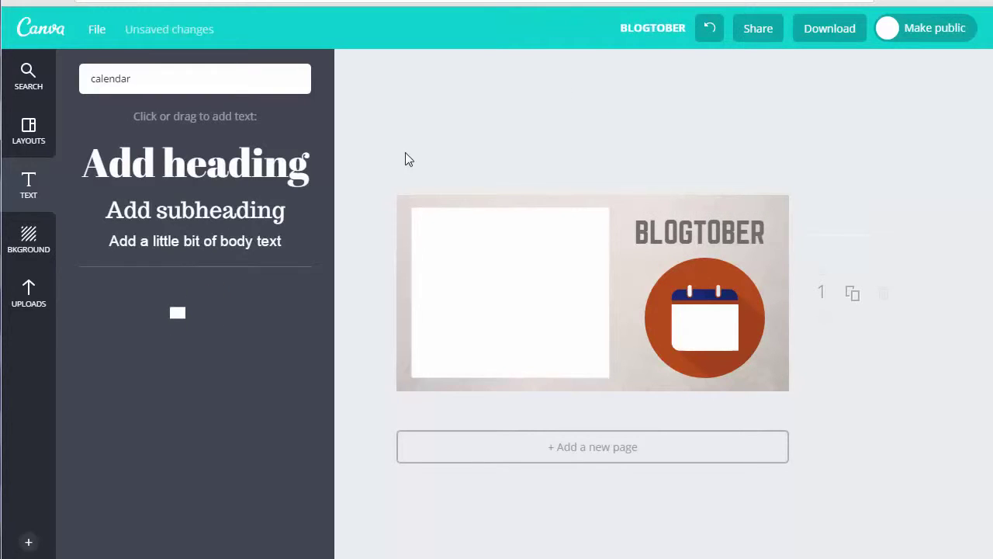
Add a subheading text '1' and narrow its box onto the calendar's blank page.
{"action": "left_click", "coordinate": [258, 217]}
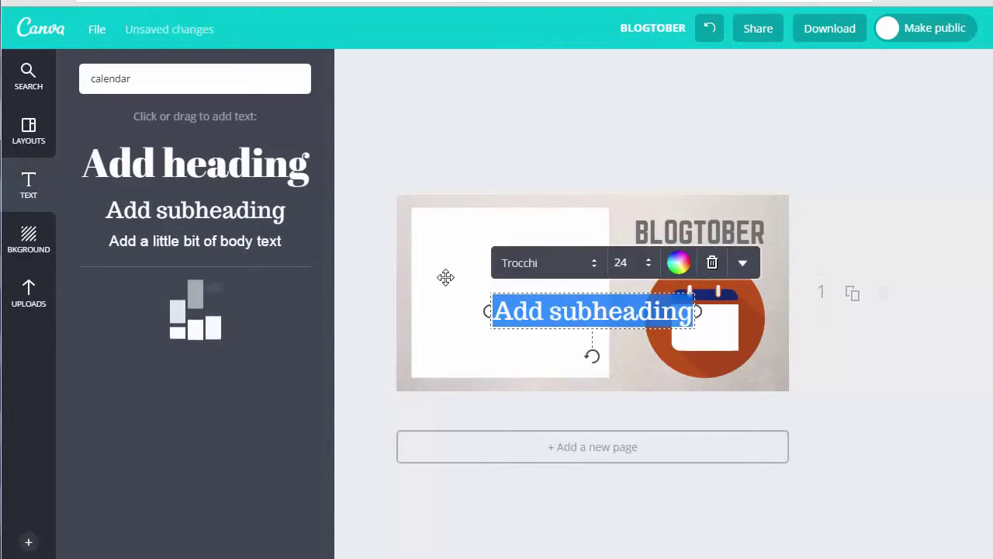
{"action": "type", "text": "1"}
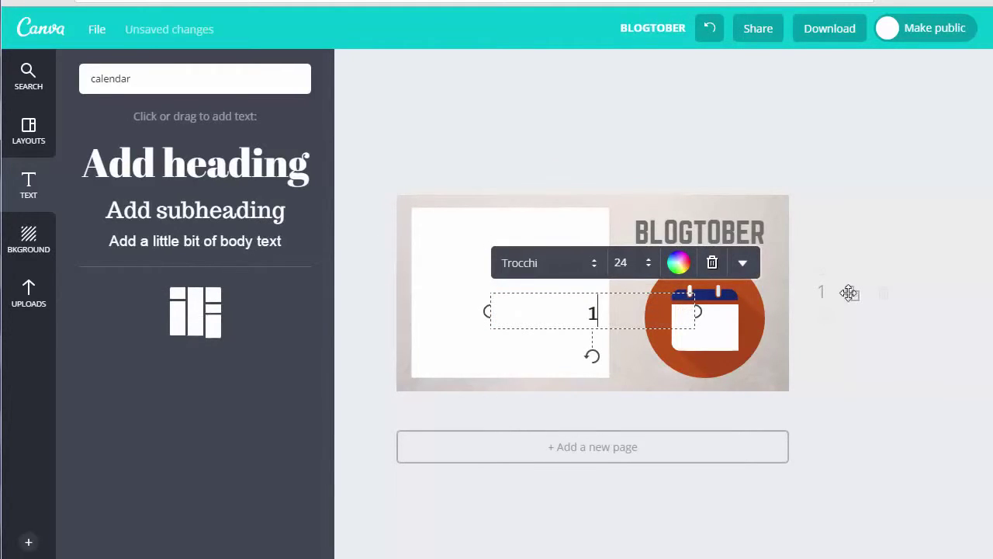
{"action": "left_click_drag", "start_coordinate": [699, 313], "coordinate": [718, 351]}
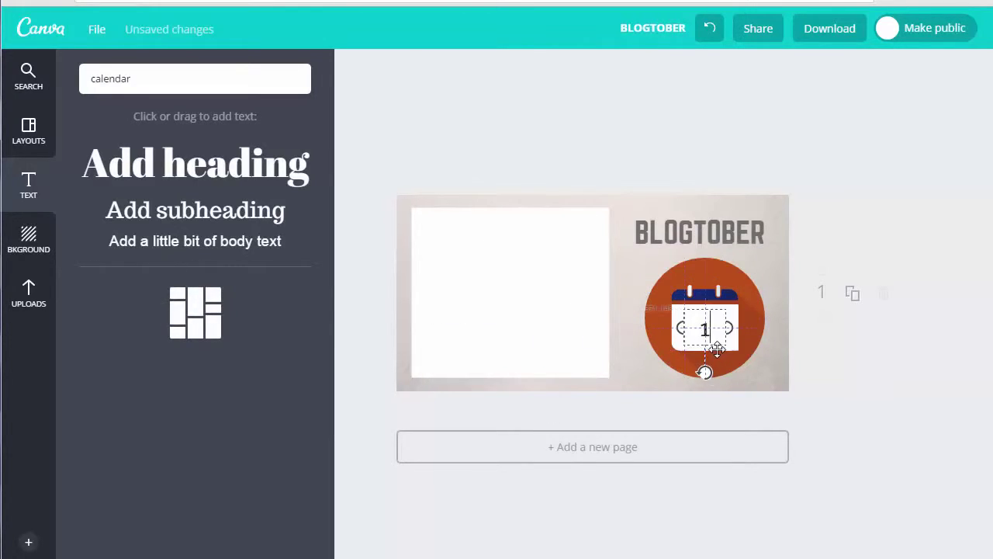
Set the calendar's 1 to Norwester at size 36.
{"action": "left_click", "coordinate": [814, 278]}
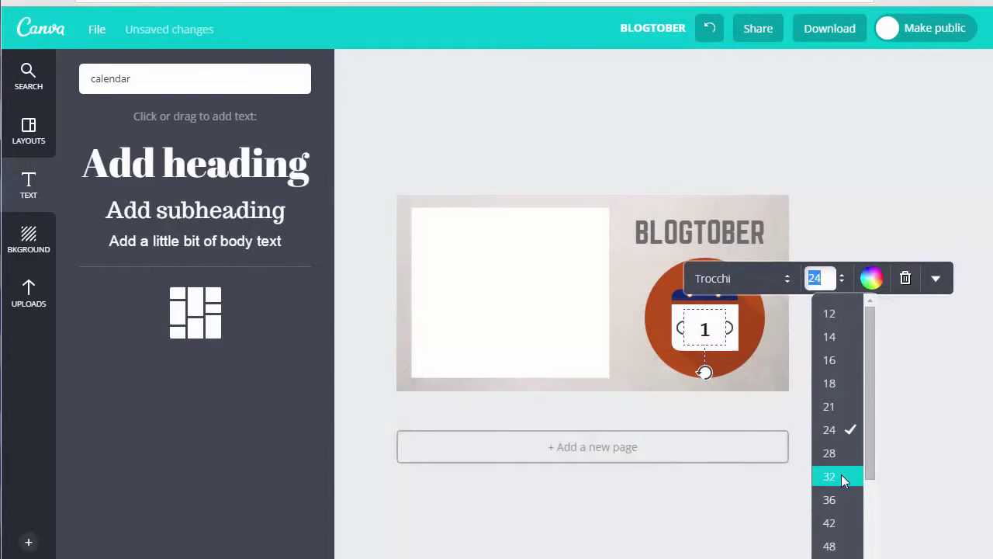
{"action": "left_click", "coordinate": [839, 501]}
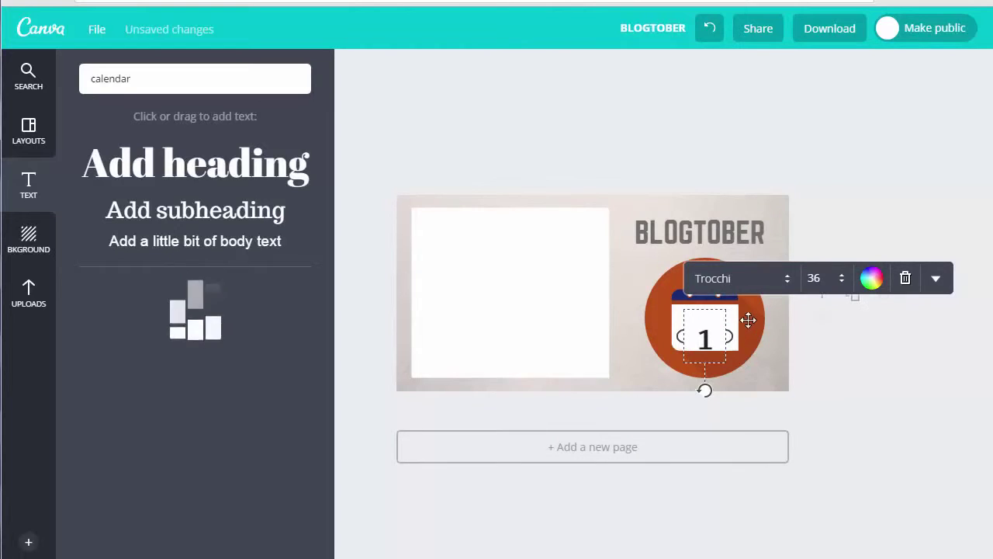
{"action": "left_click", "coordinate": [716, 282]}
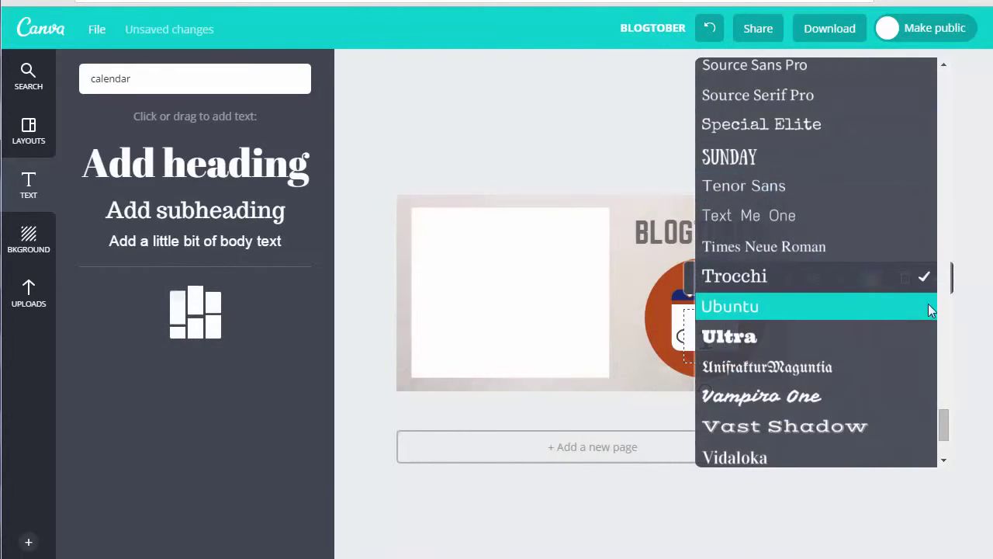
{"action": "scroll", "coordinate": [939, 202], "scroll_direction": "up", "scroll_amount": 5}
{"action": "scroll", "coordinate": [946, 191], "scroll_direction": "up", "scroll_amount": 9}
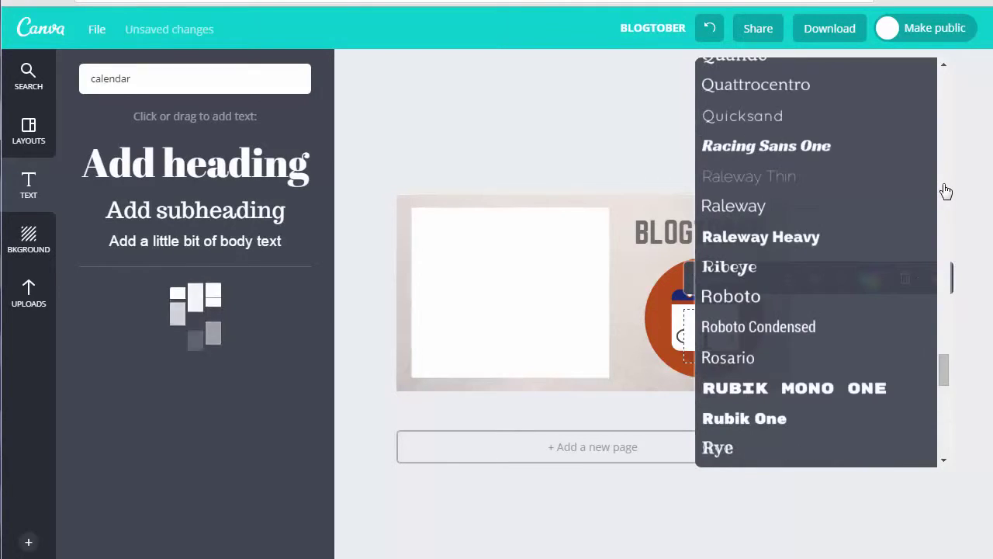
{"action": "left_click_drag", "start_coordinate": [944, 354], "coordinate": [860, 313]}
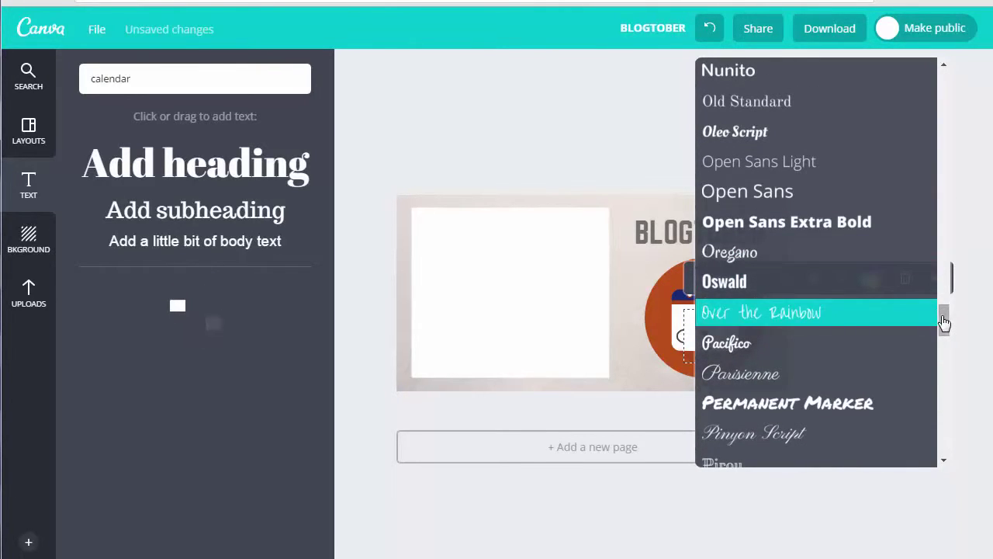
{"action": "scroll", "coordinate": [910, 299], "scroll_direction": "up", "scroll_amount": 4}
{"action": "left_click", "coordinate": [752, 292]}
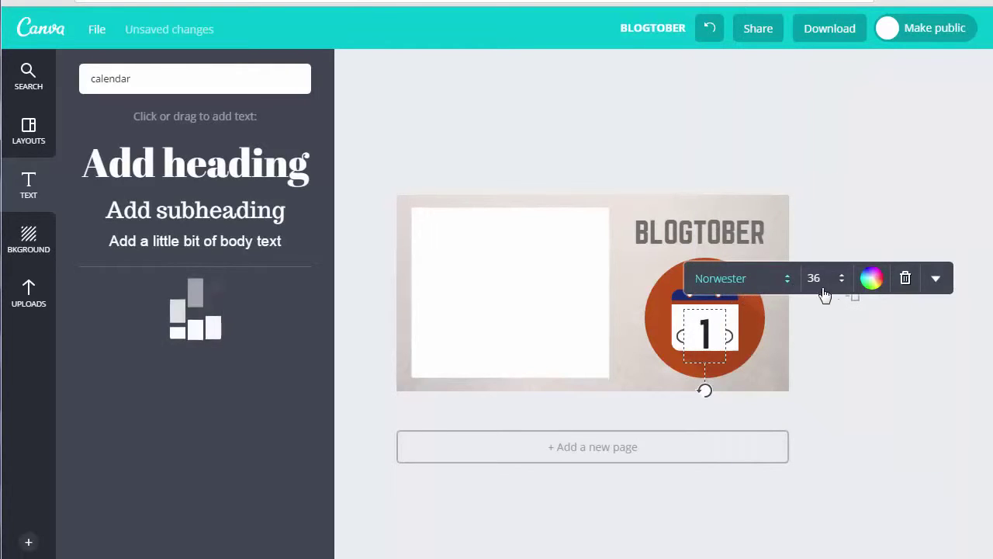
Colour the 1 burnt orange bc501c and centre it on the calendar page.
{"action": "left_click", "coordinate": [872, 279]}
{"action": "left_click", "coordinate": [893, 238]}
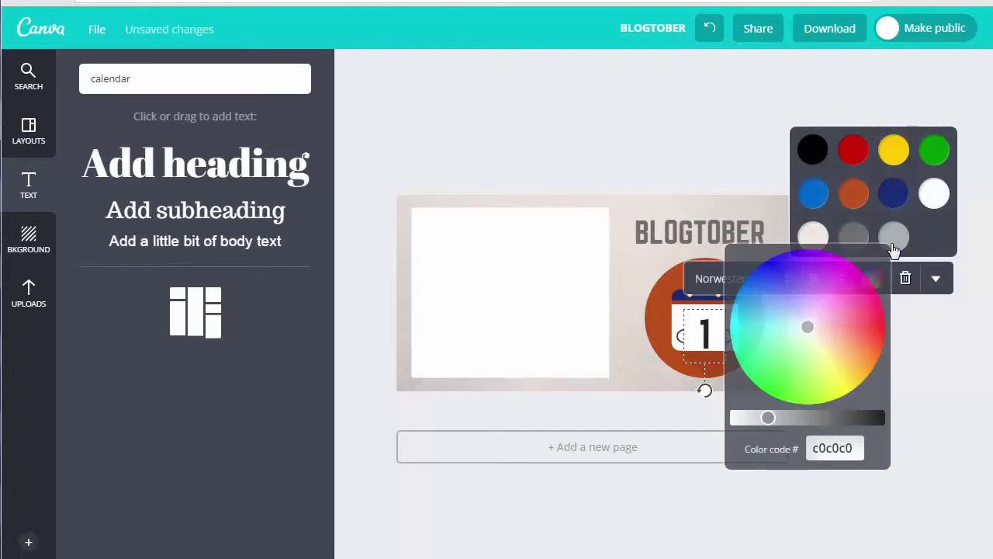
{"action": "double_click", "coordinate": [860, 448]}
{"action": "type", "text": "bc501"}
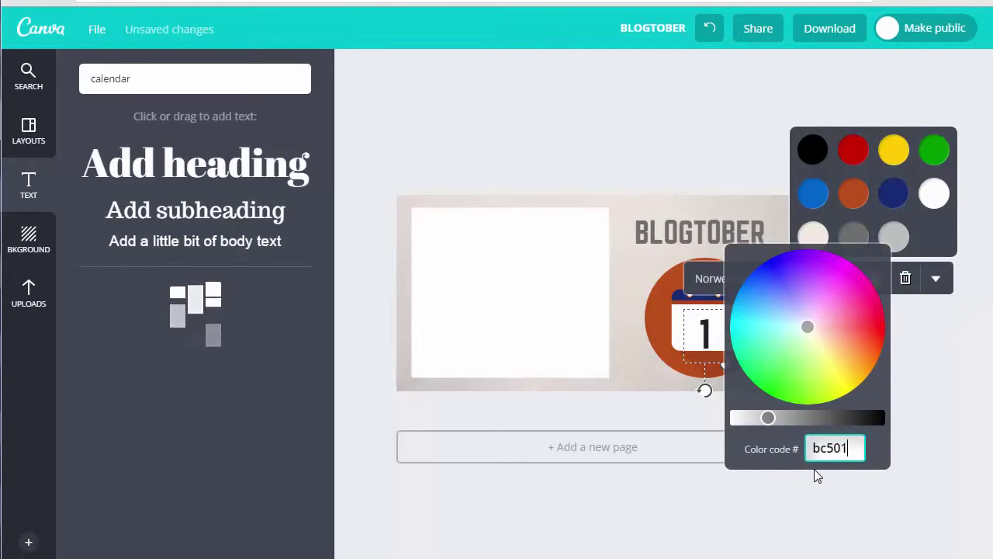
{"action": "type", "text": "c"}
{"action": "key", "text": "Return"}
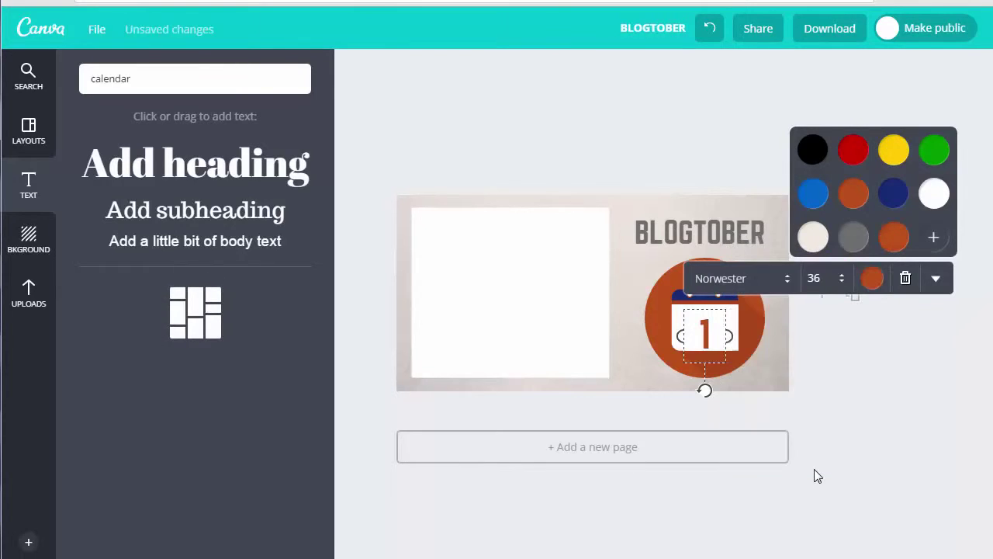
{"action": "left_click_drag", "start_coordinate": [714, 364], "coordinate": [714, 362]}
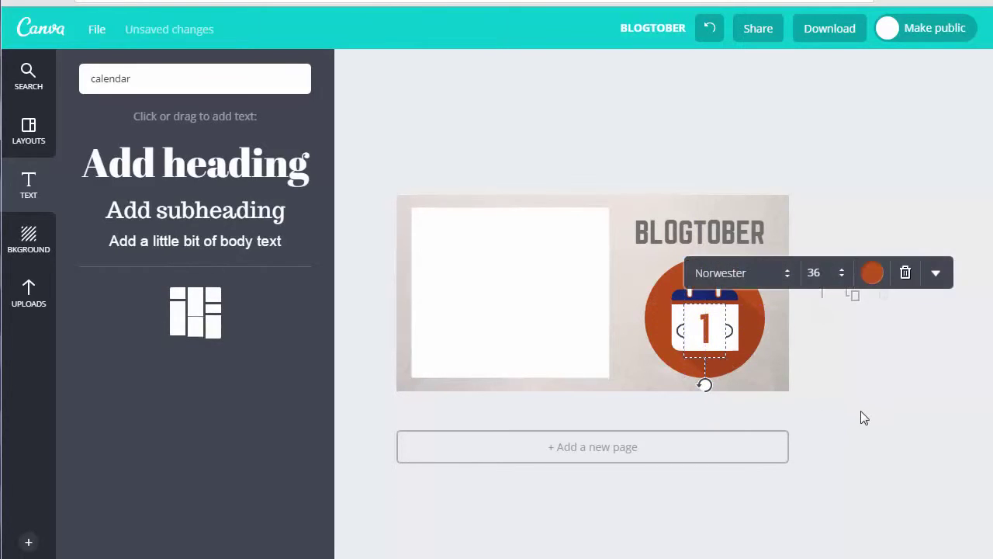
{"action": "left_click", "coordinate": [876, 399]}
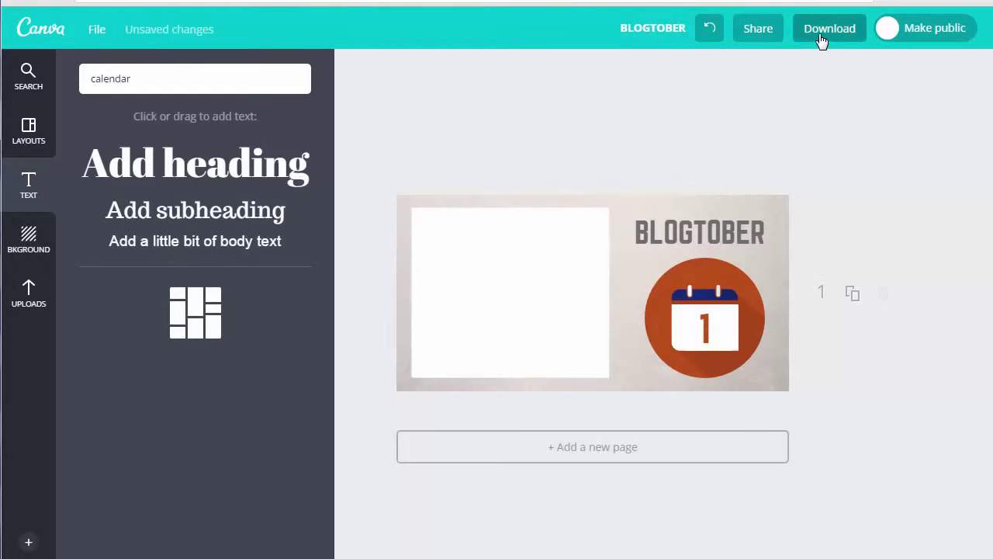
{"action": "left_click", "coordinate": [646, 28]}
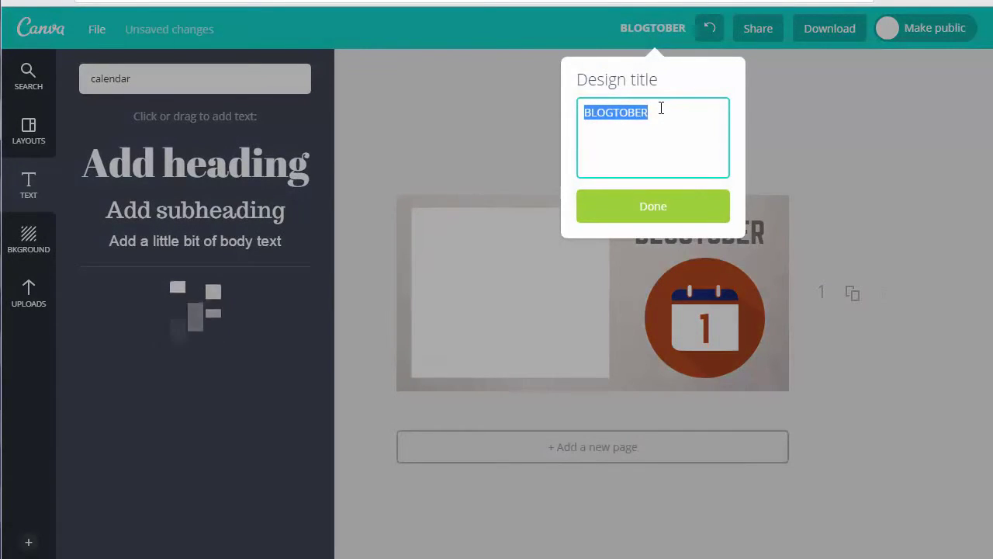
{"action": "left_click", "coordinate": [645, 211]}
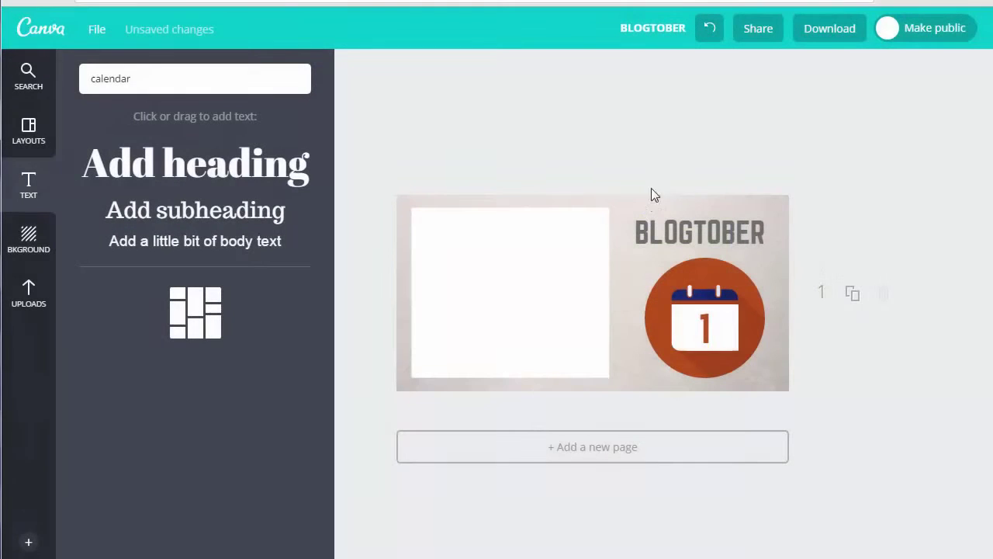
{"action": "left_click", "coordinate": [826, 36]}
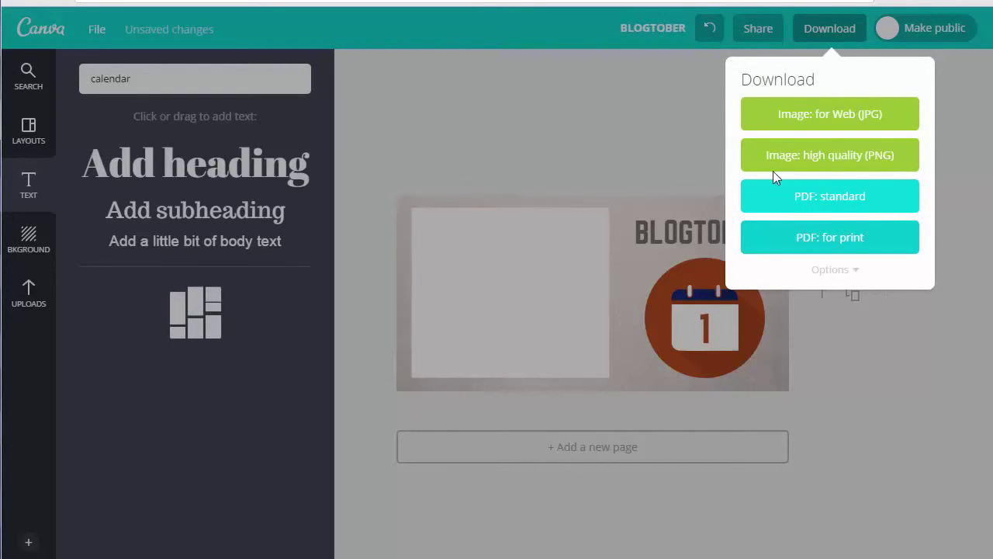
{"action": "left_click", "coordinate": [636, 132]}
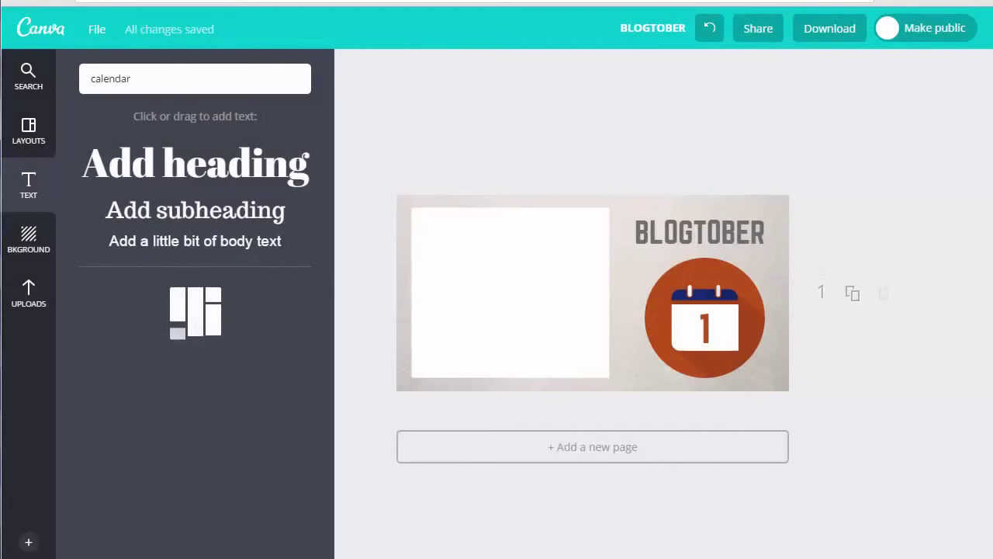